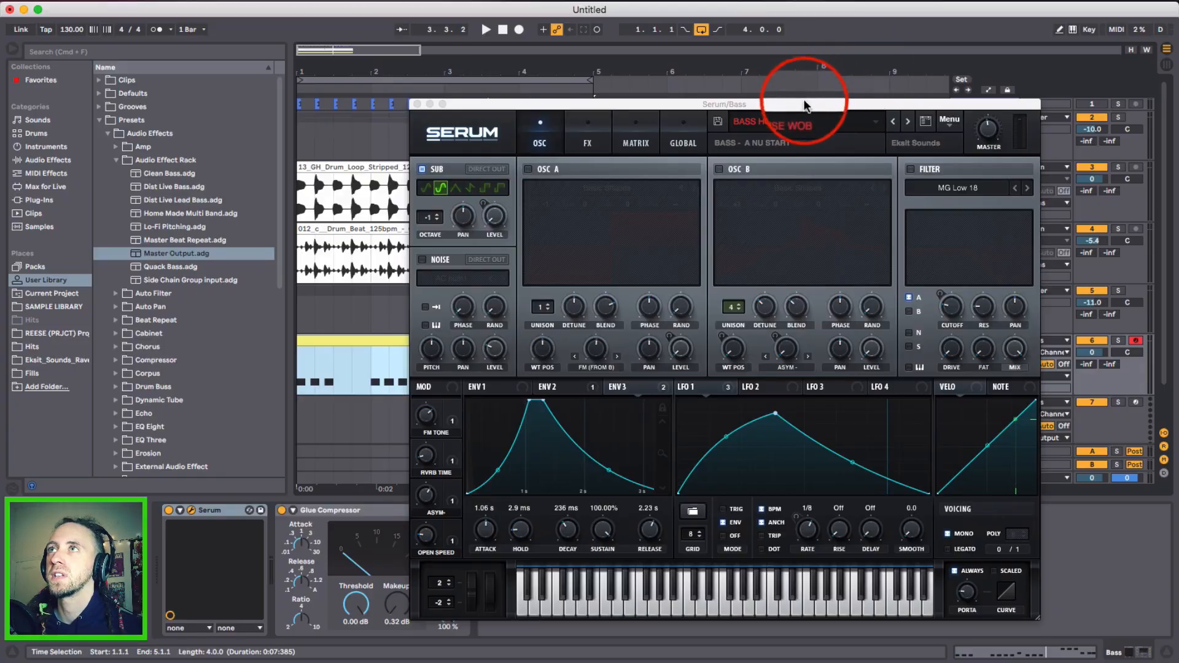
# Close the Serum window and open the Bass track's MIDI clip to view its notes
pyautogui.moveTo(803, 100); pyautogui.dragTo(783, 92)
pyautogui.click(397, 96)
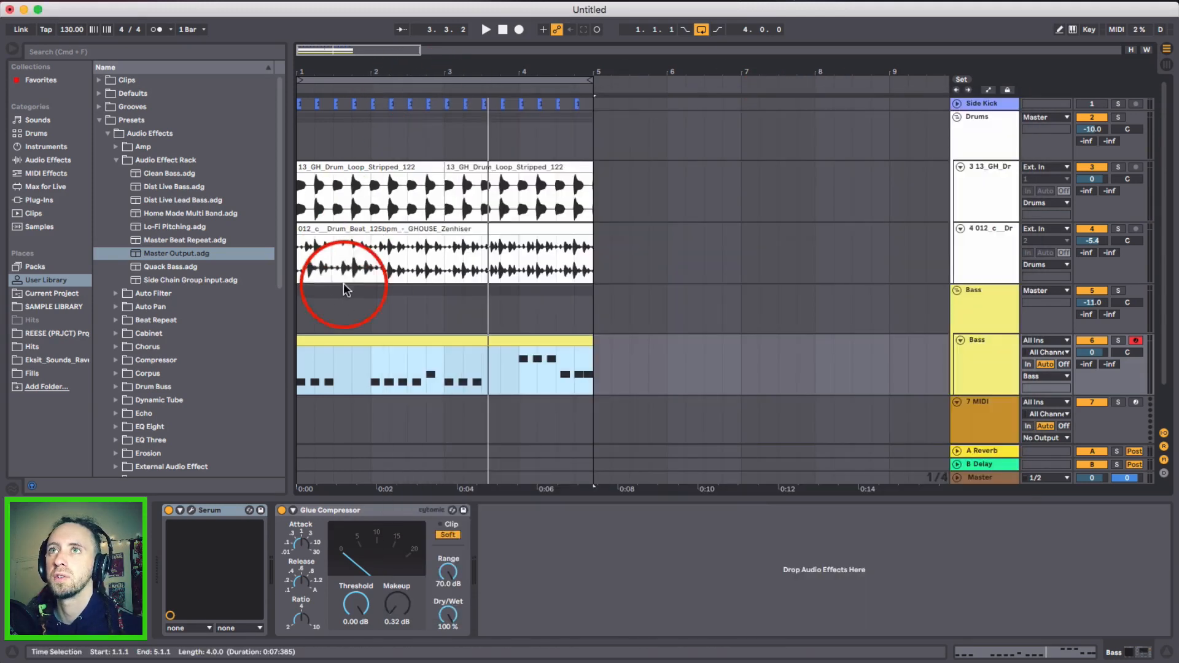
pyautogui.doubleClick(356, 335)
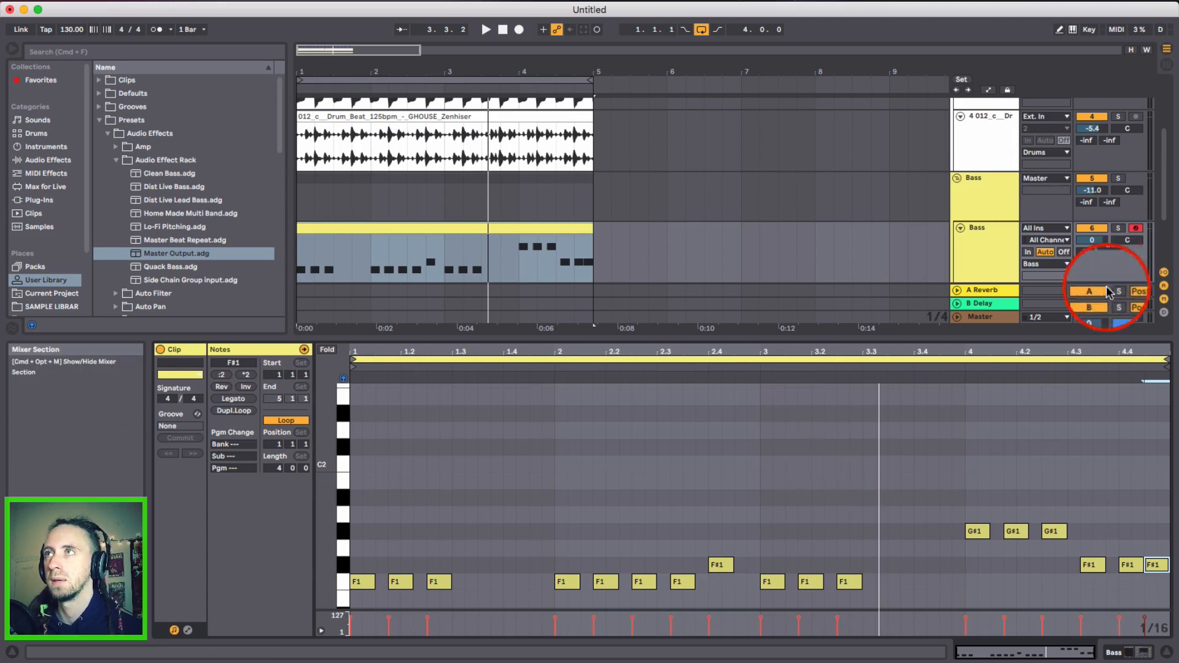
# Play the arrangement with the Bass group track soloed
pyautogui.click(1006, 267)
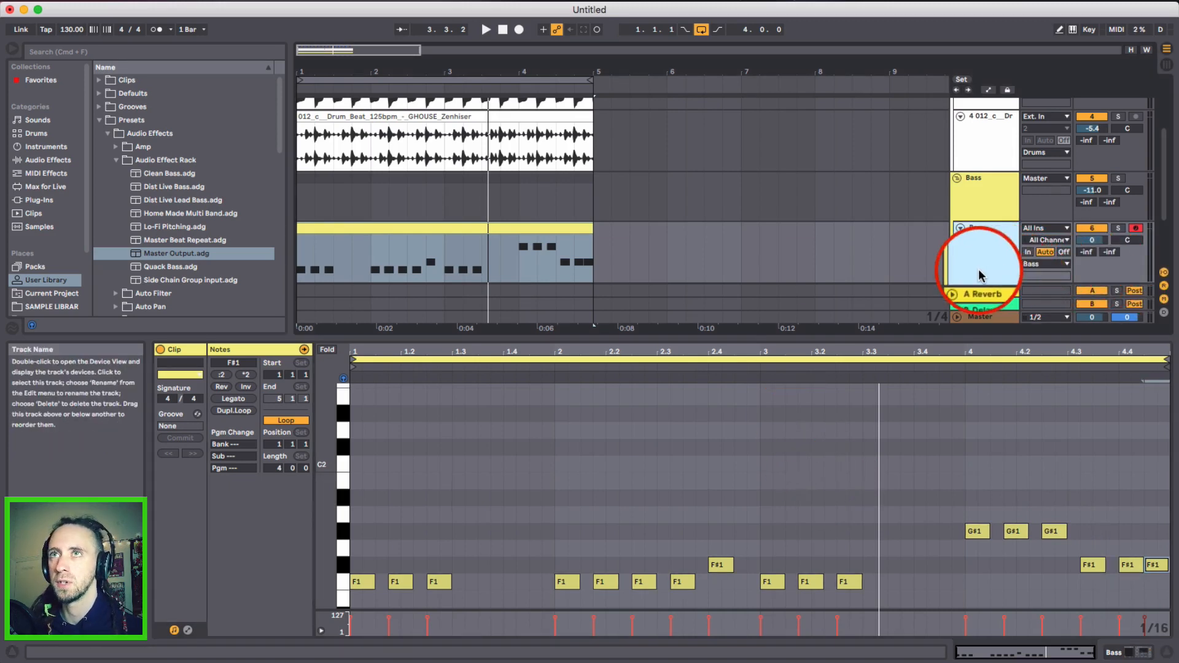
pyautogui.press('space')
pyautogui.click(1117, 178)
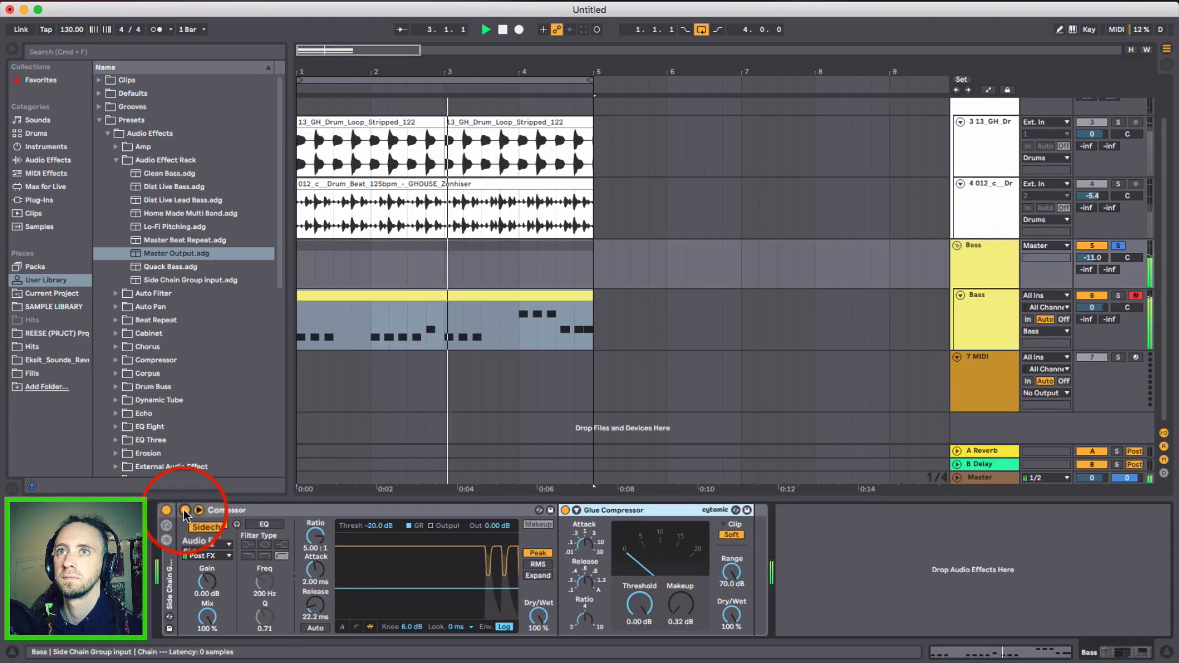
# Reopen Serum on the Bass track, switch off its reverb effect and return to the oscillator page
pyautogui.click(980, 311)
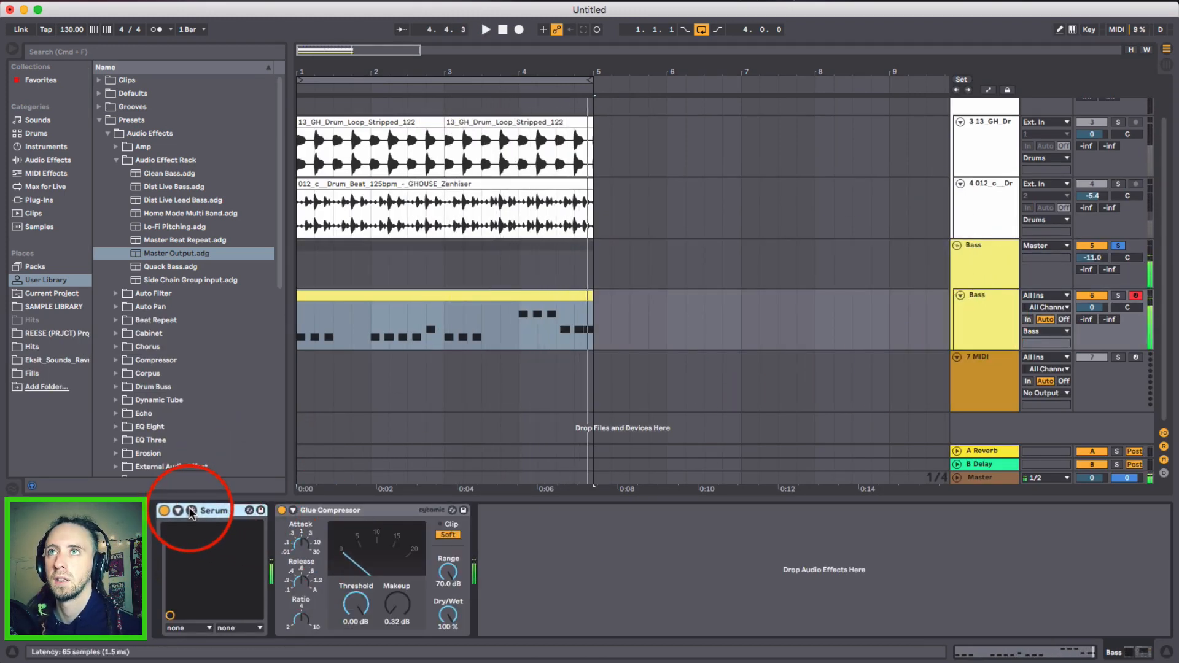
pyautogui.click(190, 511)
pyautogui.click(559, 130)
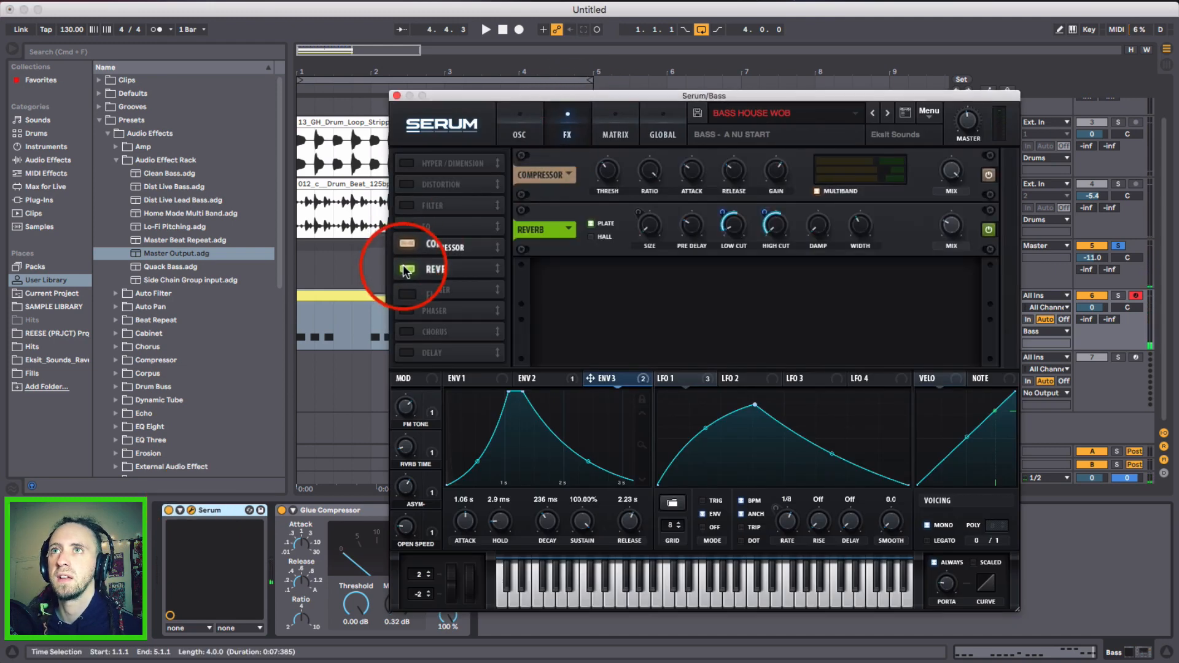
pyautogui.click(406, 270)
pyautogui.click(525, 125)
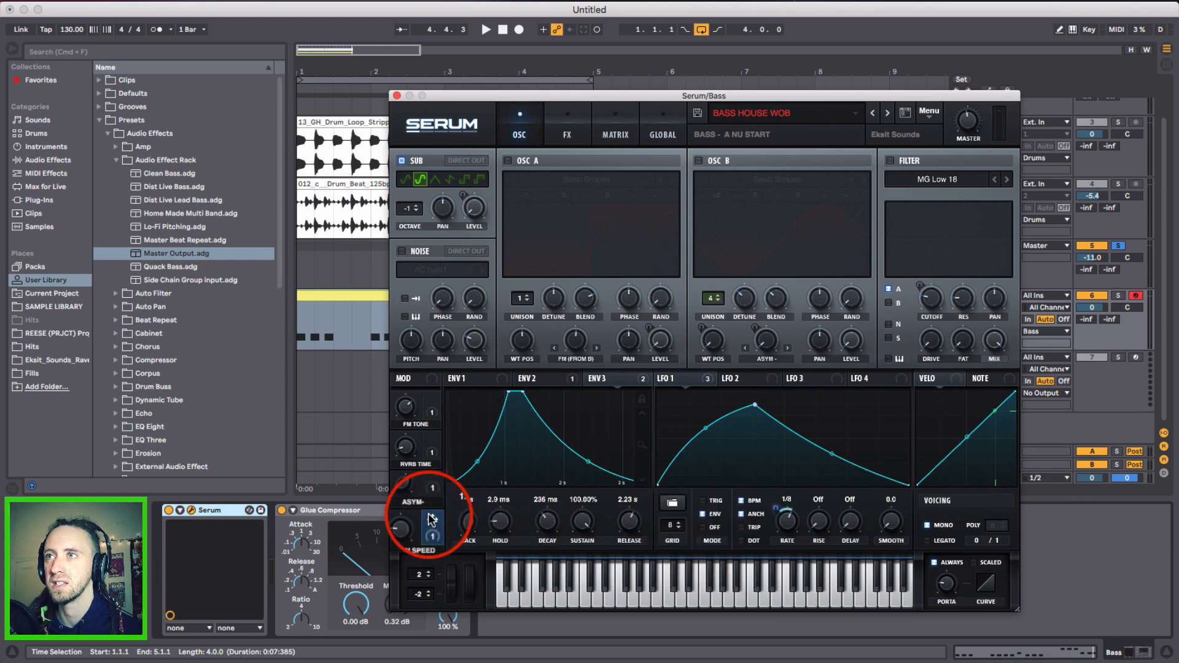
# Examine the Open Speed macro's link to the LFO 1 rate and the multiband compressor settings in Serum's effects
pyautogui.moveTo(431, 519); pyautogui.dragTo(802, 520)
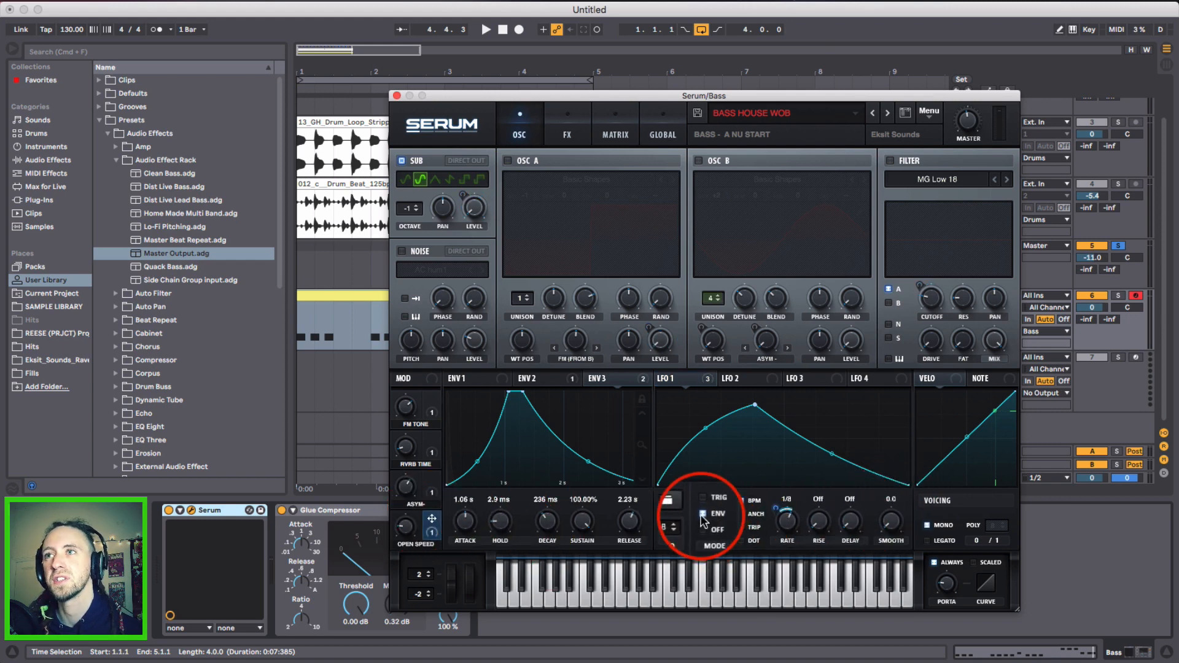
pyautogui.moveTo(709, 516)
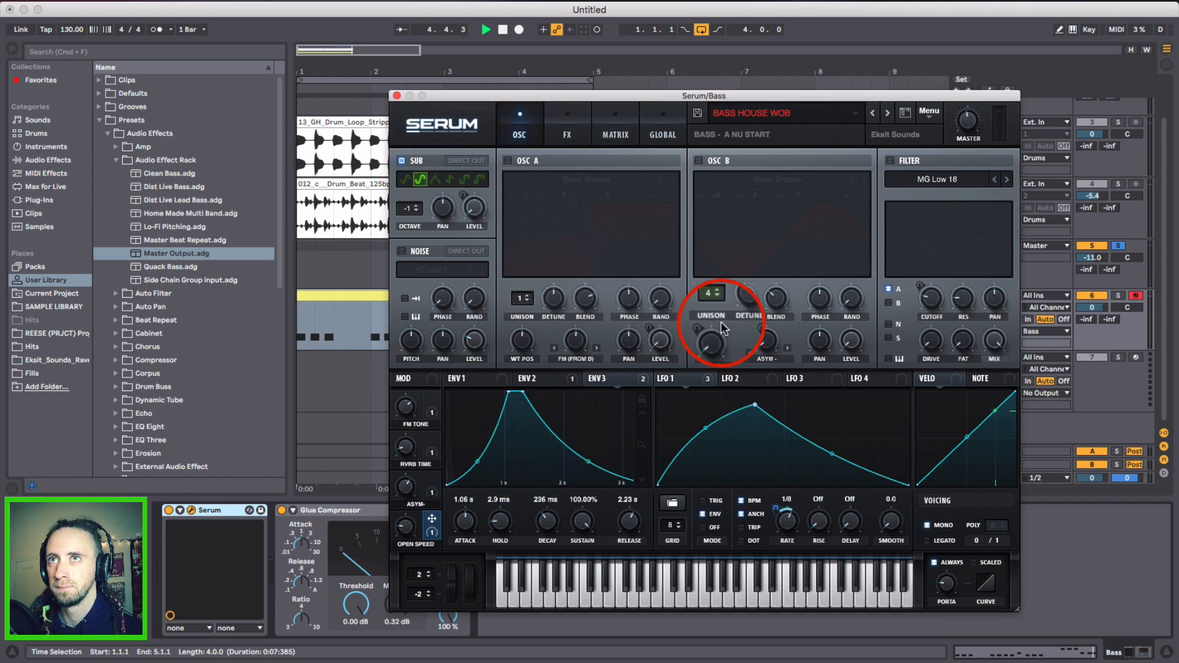
pyautogui.click(566, 134)
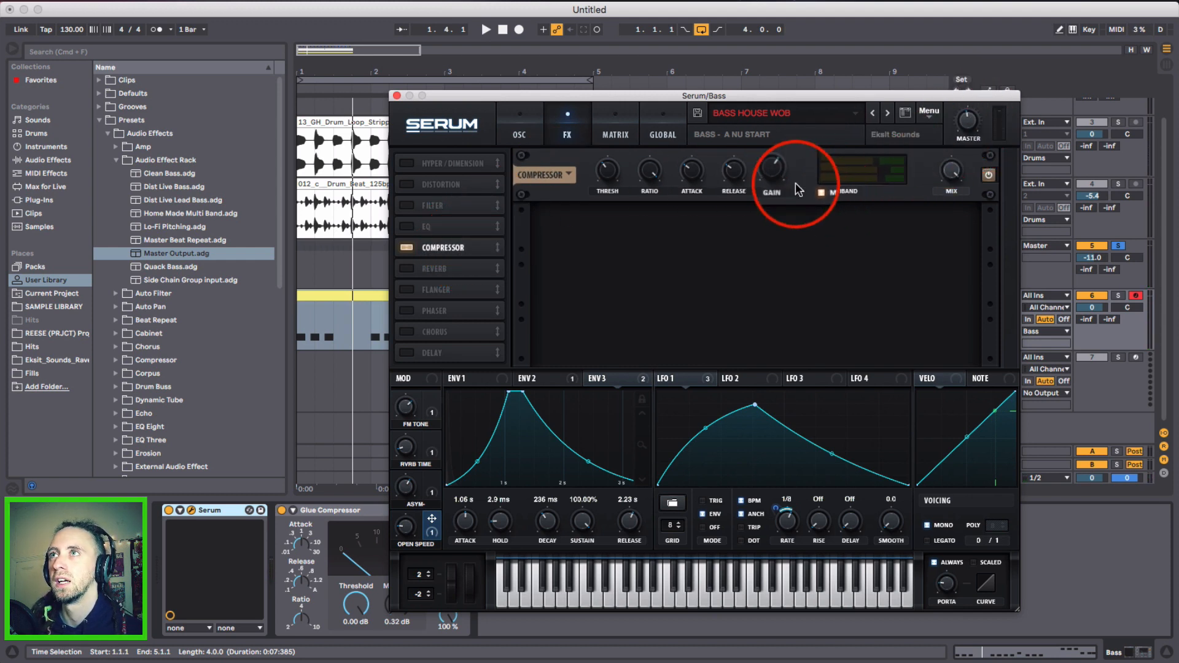
pyautogui.moveTo(604, 172)
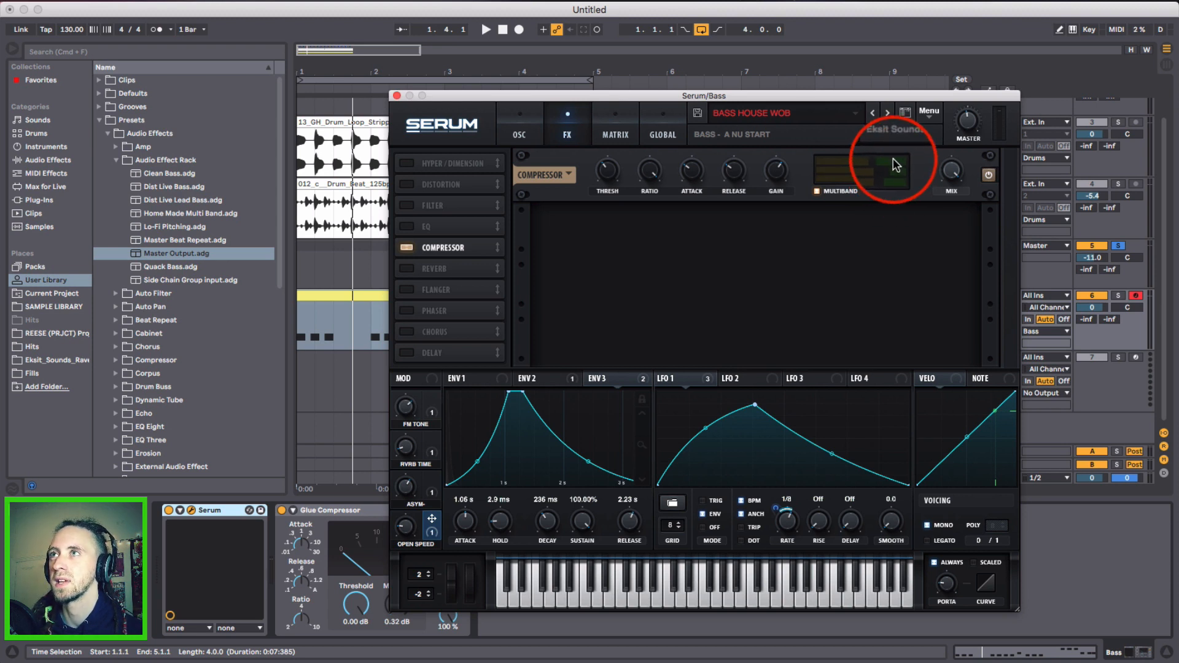
# Enable oscillator A with its Basic Shapes wavetable and play the bass clip to hear it
pyautogui.click(516, 120)
pyautogui.click(537, 160)
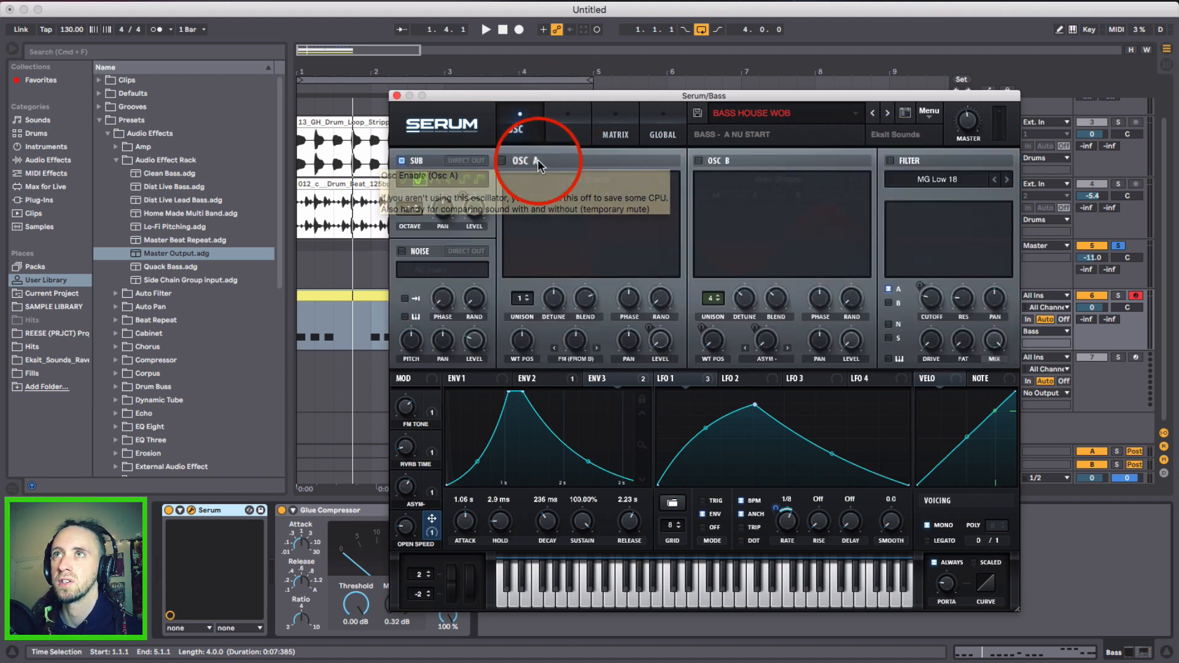
pyautogui.click(571, 252)
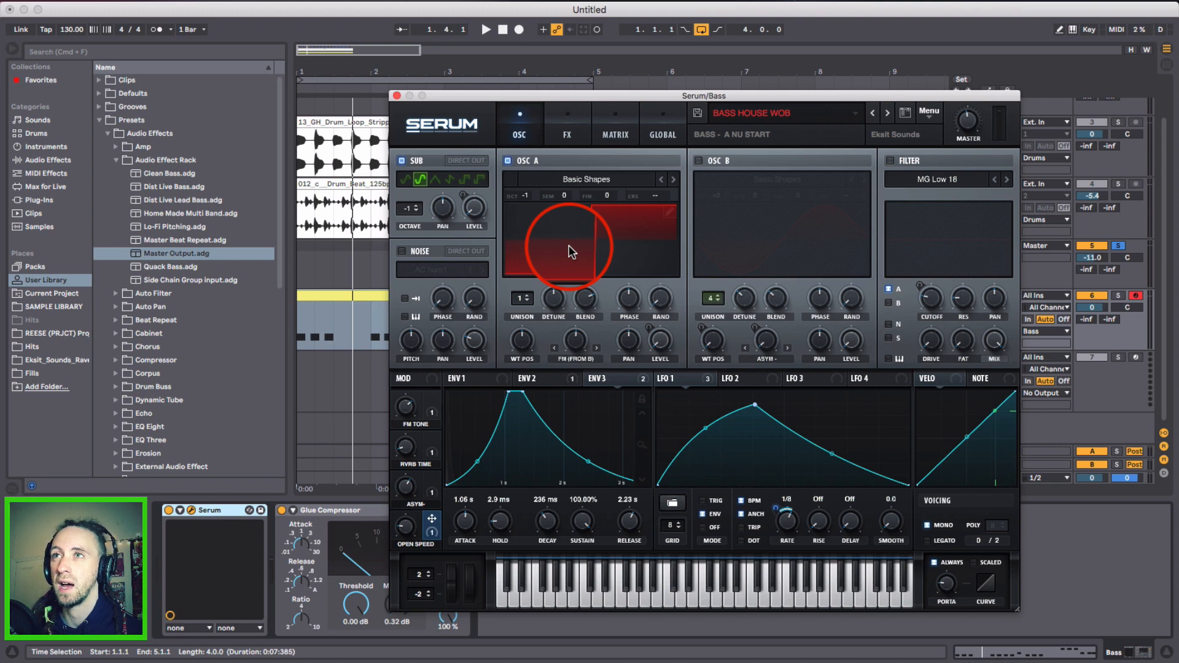
pyautogui.moveTo(571, 252)
pyautogui.mouseDown()
pyautogui.moveTo(596, 269)
pyautogui.moveTo(579, 326)
pyautogui.moveTo(608, 273)
pyautogui.mouseUp()
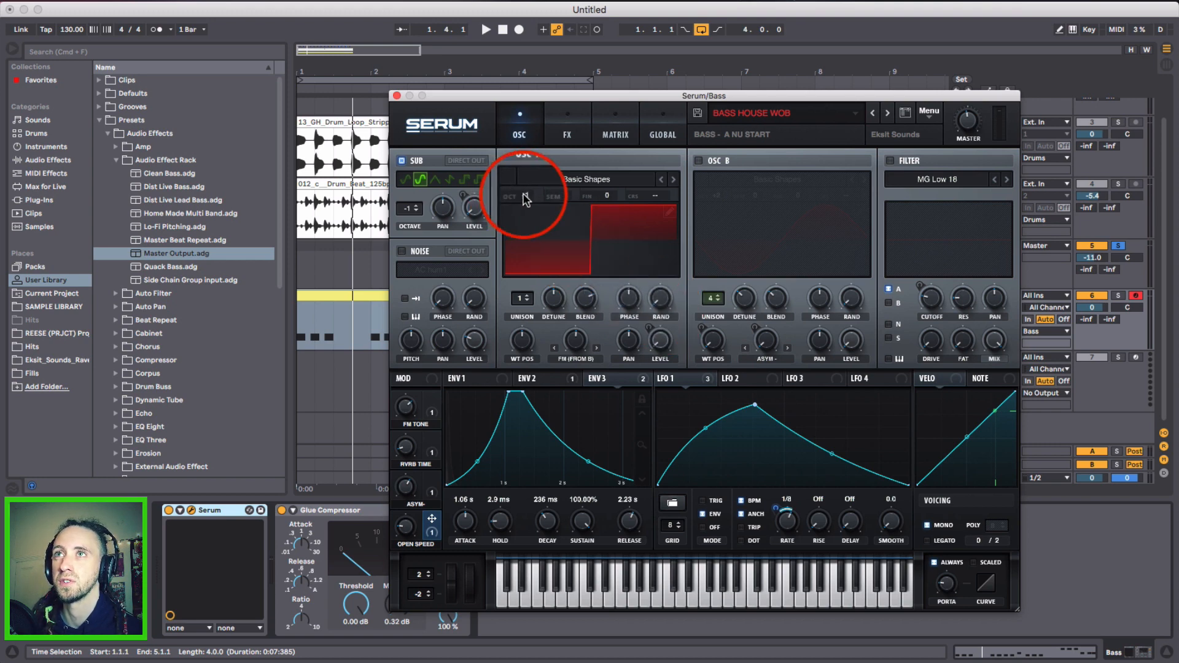
pyautogui.moveTo(520, 206)
pyautogui.mouseDown()
pyautogui.moveTo(524, 194)
pyautogui.moveTo(544, 220)
pyautogui.moveTo(556, 278)
pyautogui.mouseUp()
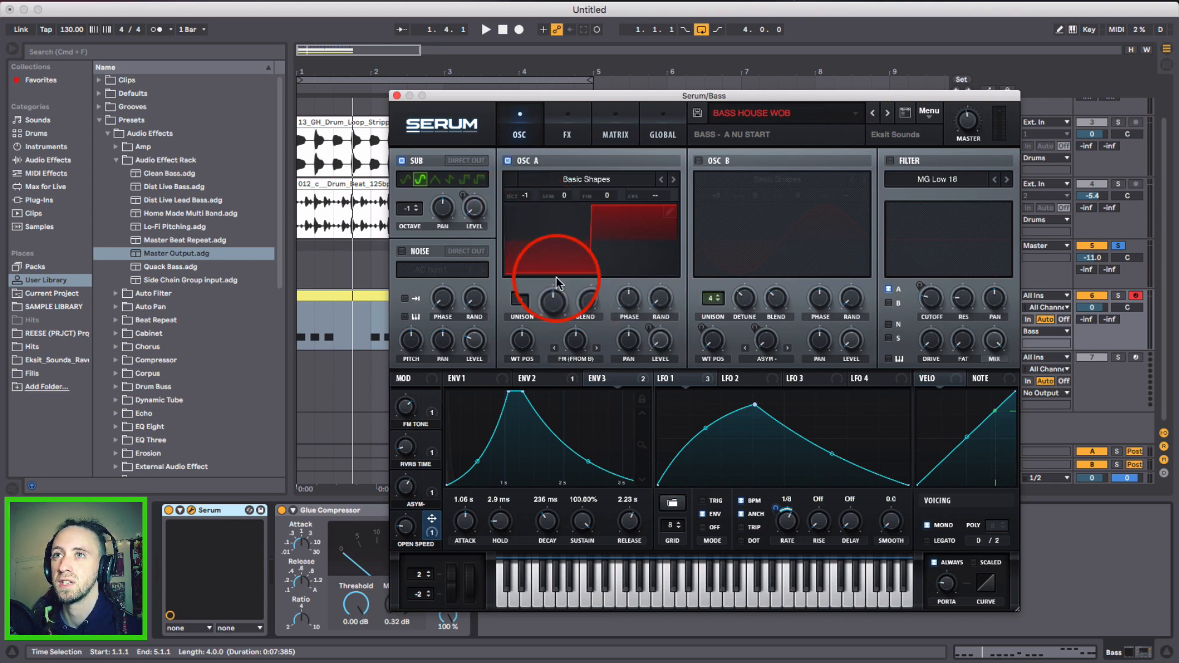
pyautogui.press('space')
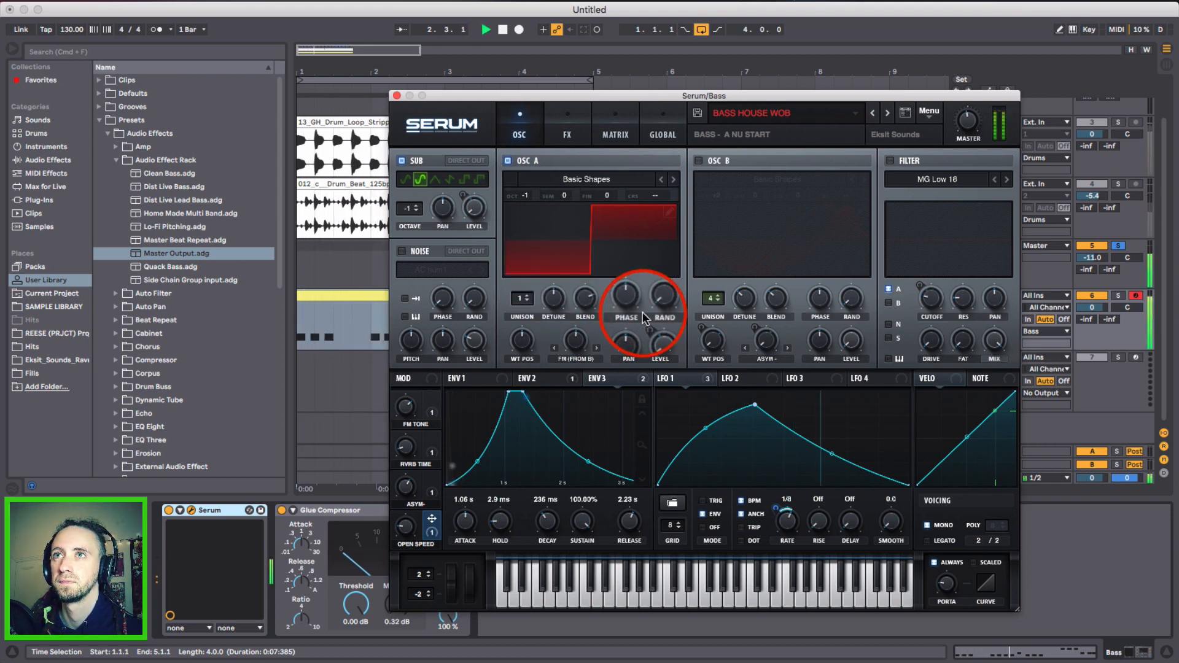
pyautogui.press('space')
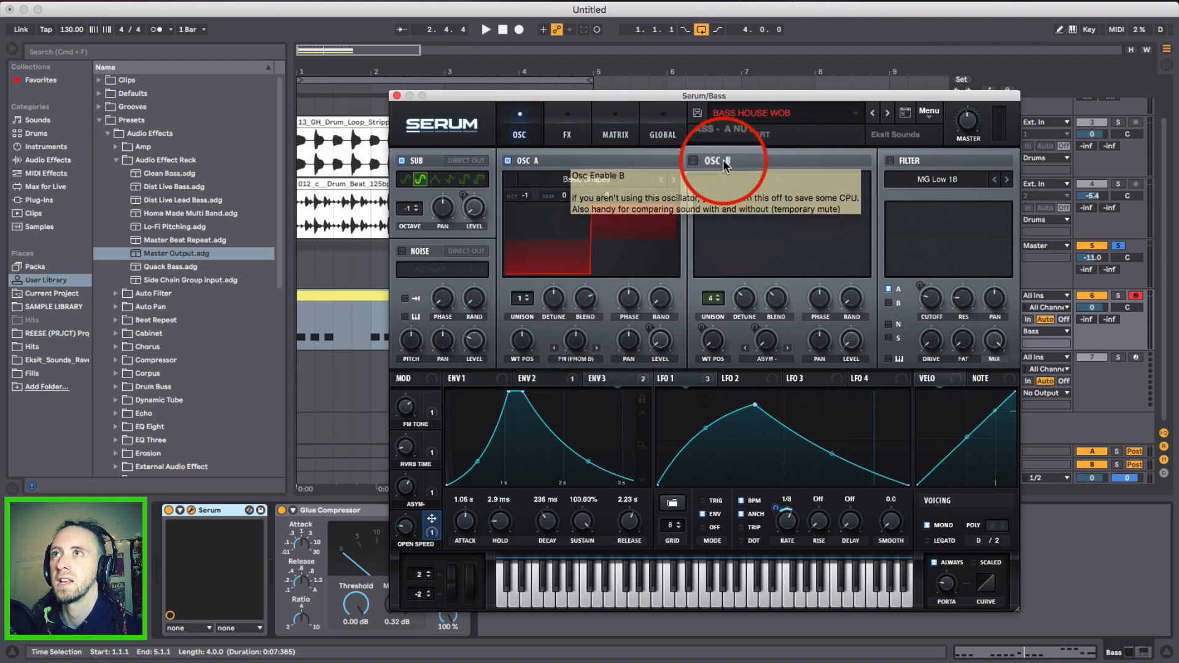
# Enable oscillator B and inspect its warp mode options and Envelope 2
pyautogui.click(695, 161)
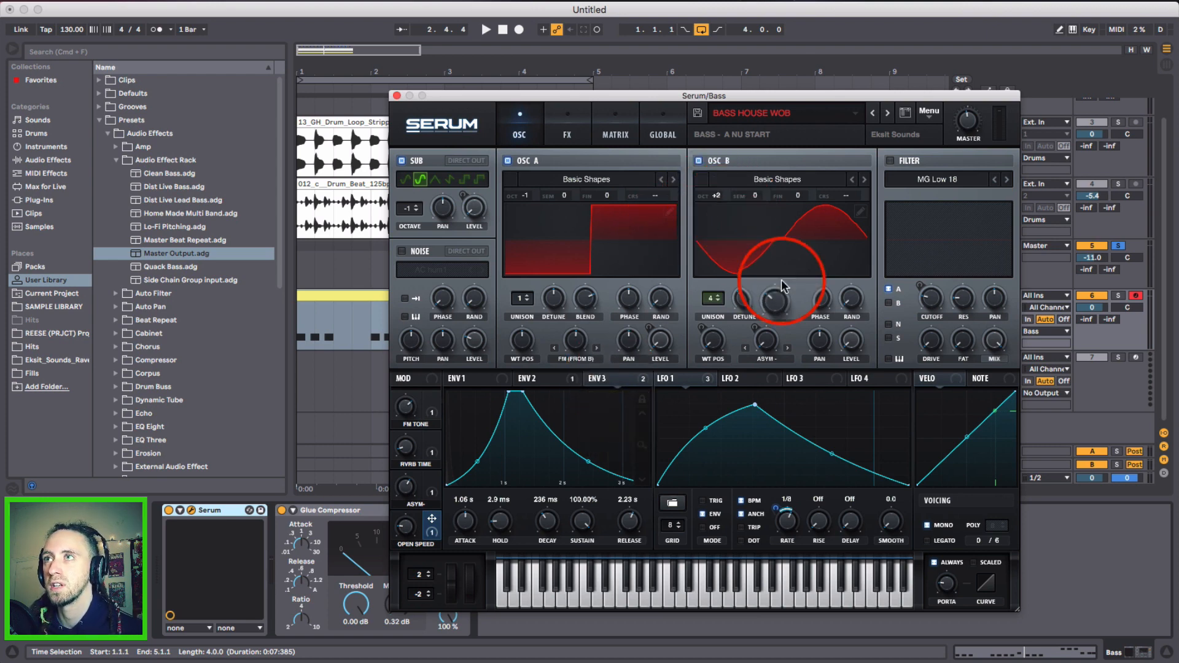
pyautogui.click(765, 359)
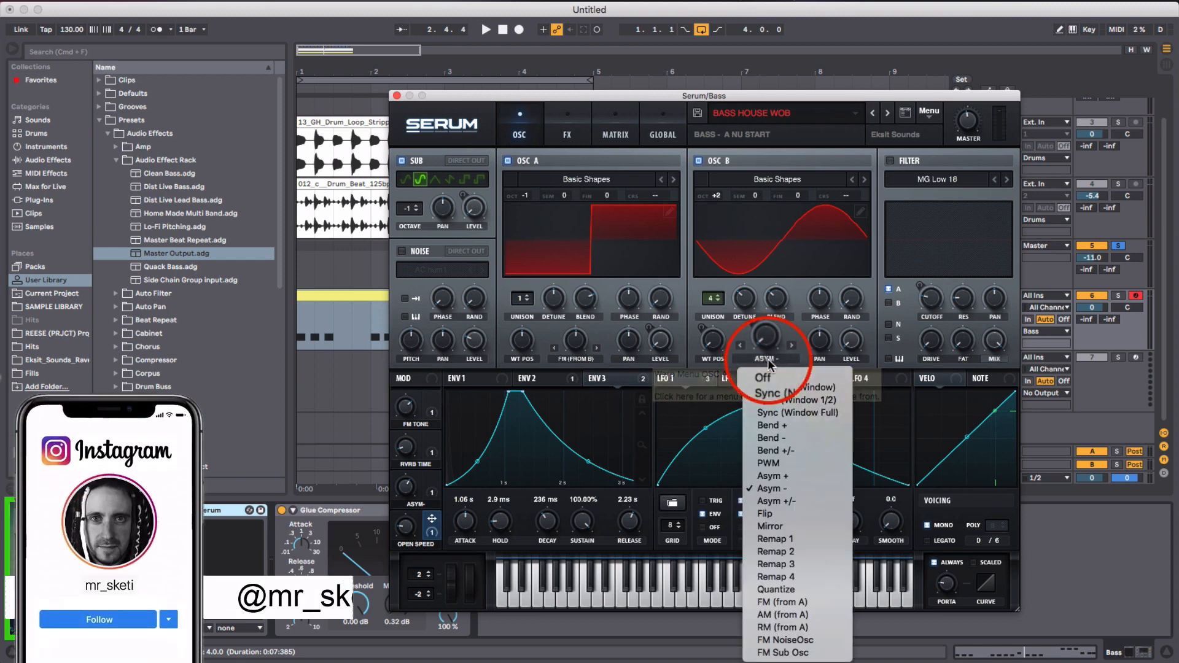
pyautogui.click(790, 329)
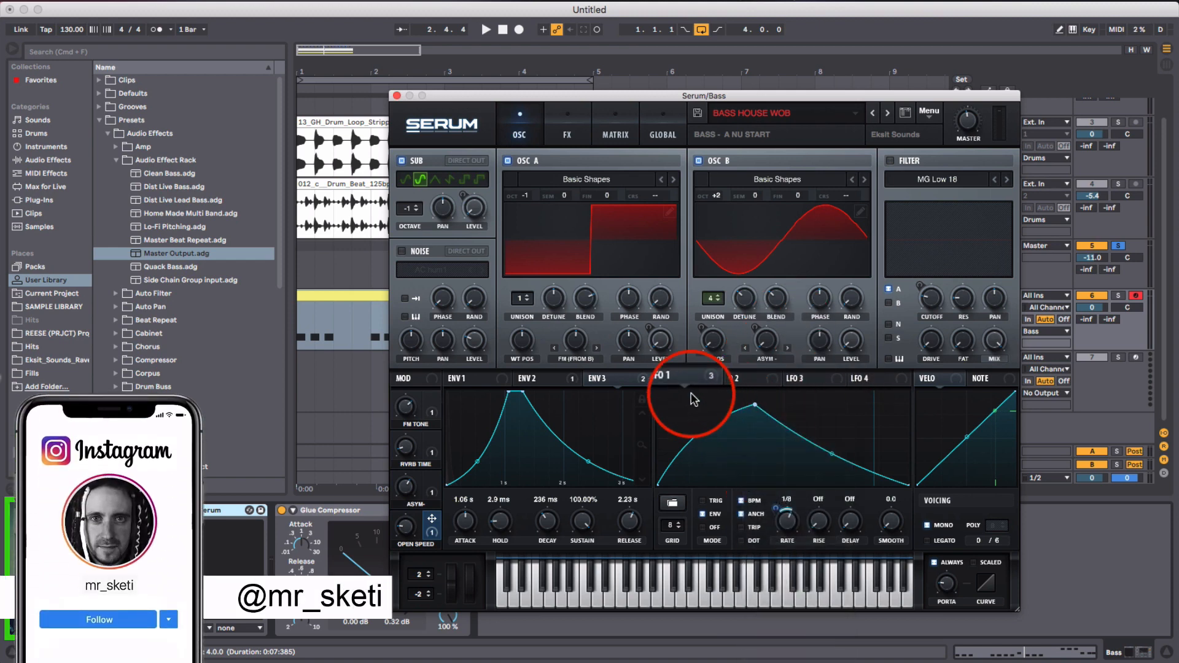
pyautogui.click(559, 379)
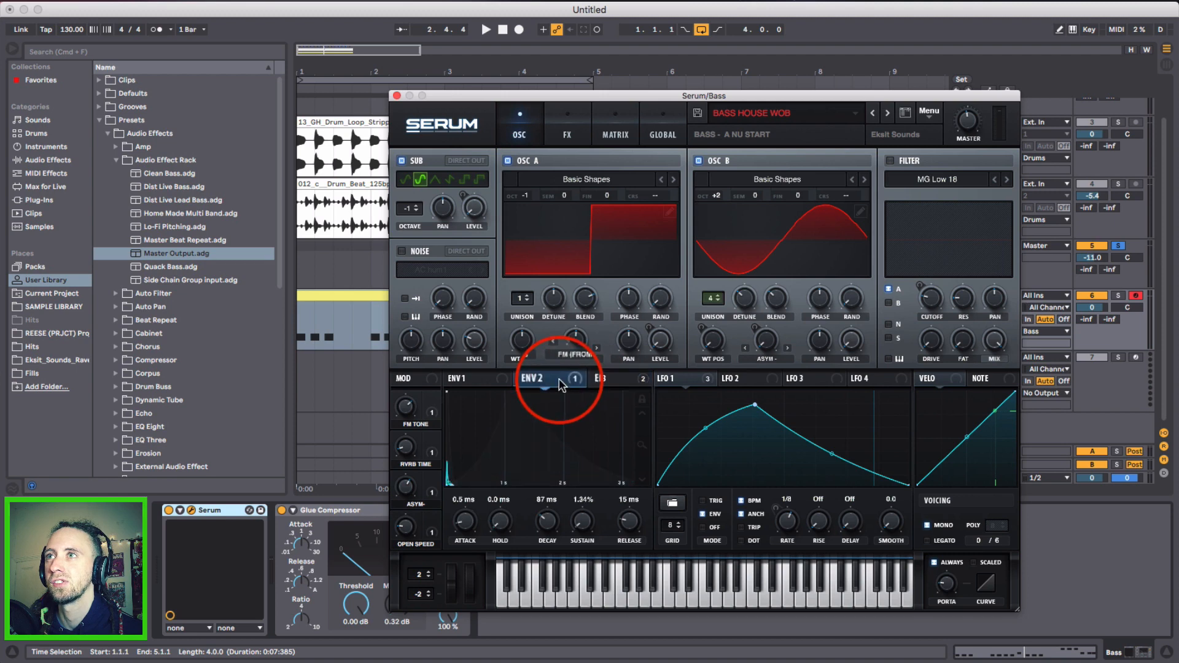
pyautogui.click(697, 378)
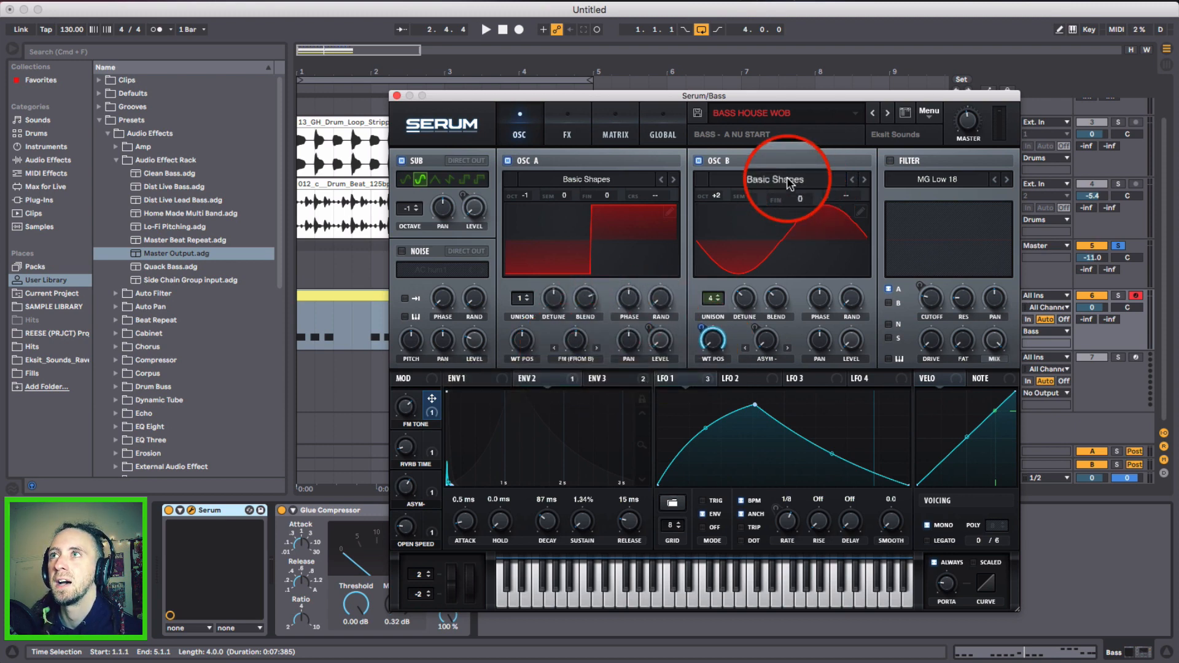
# Examine oscillator B's wavetable frames and Morph options in the wavetable editor, then close the editor
pyautogui.click(861, 213)
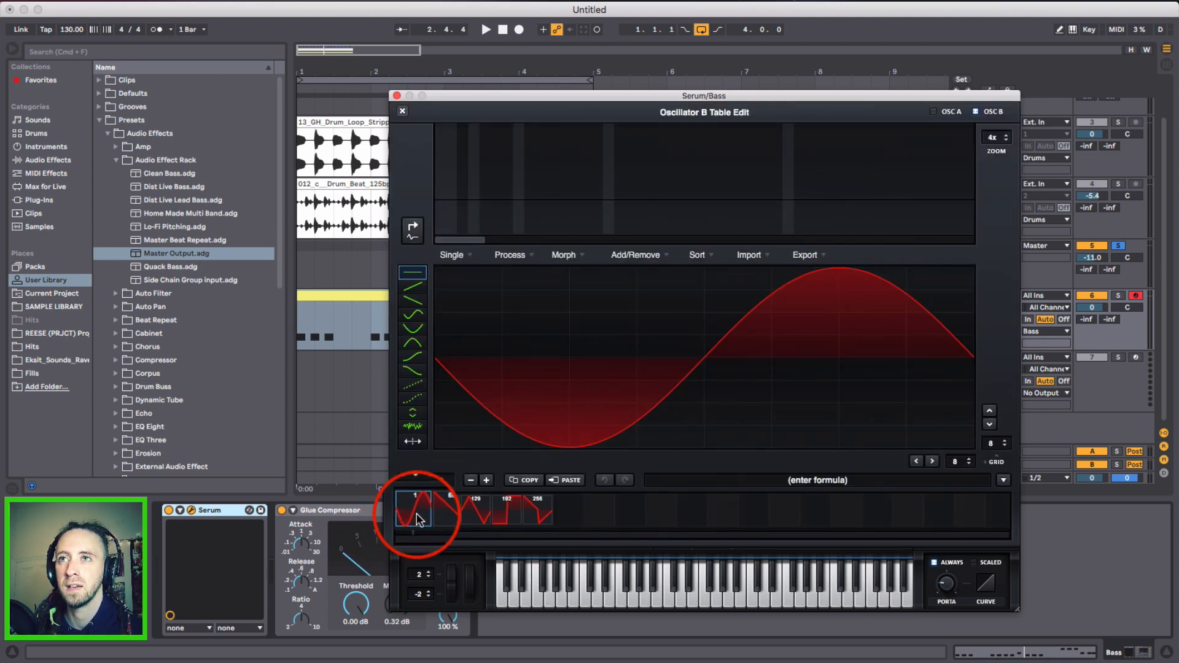
pyautogui.click(580, 256)
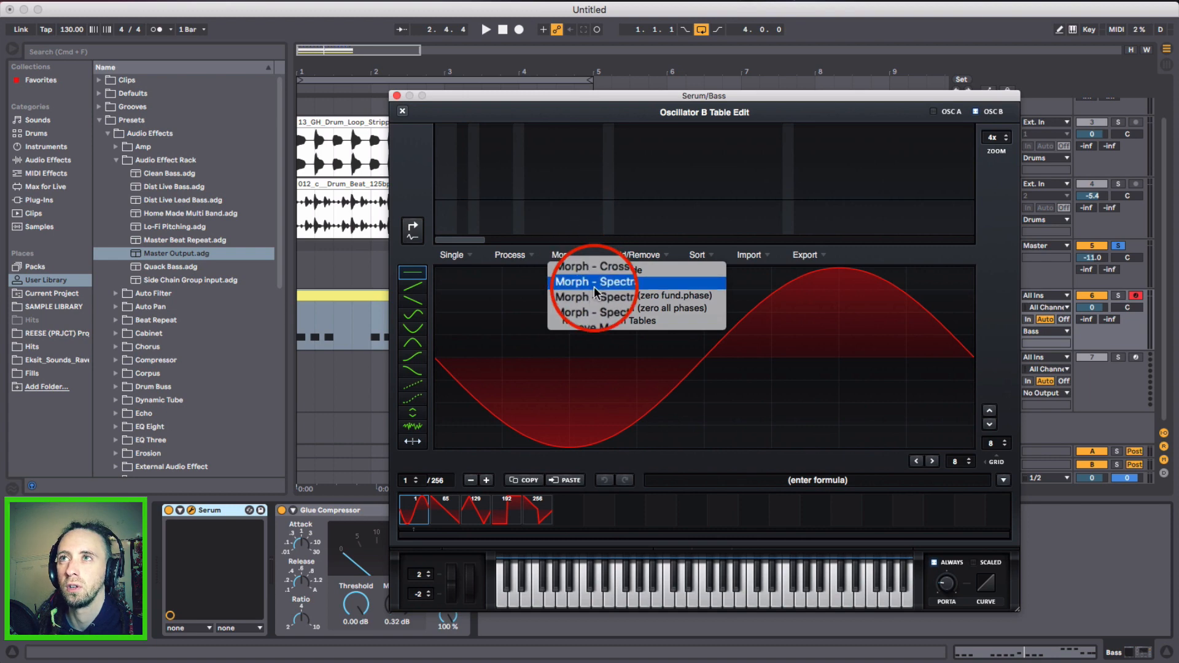
pyautogui.click(493, 98)
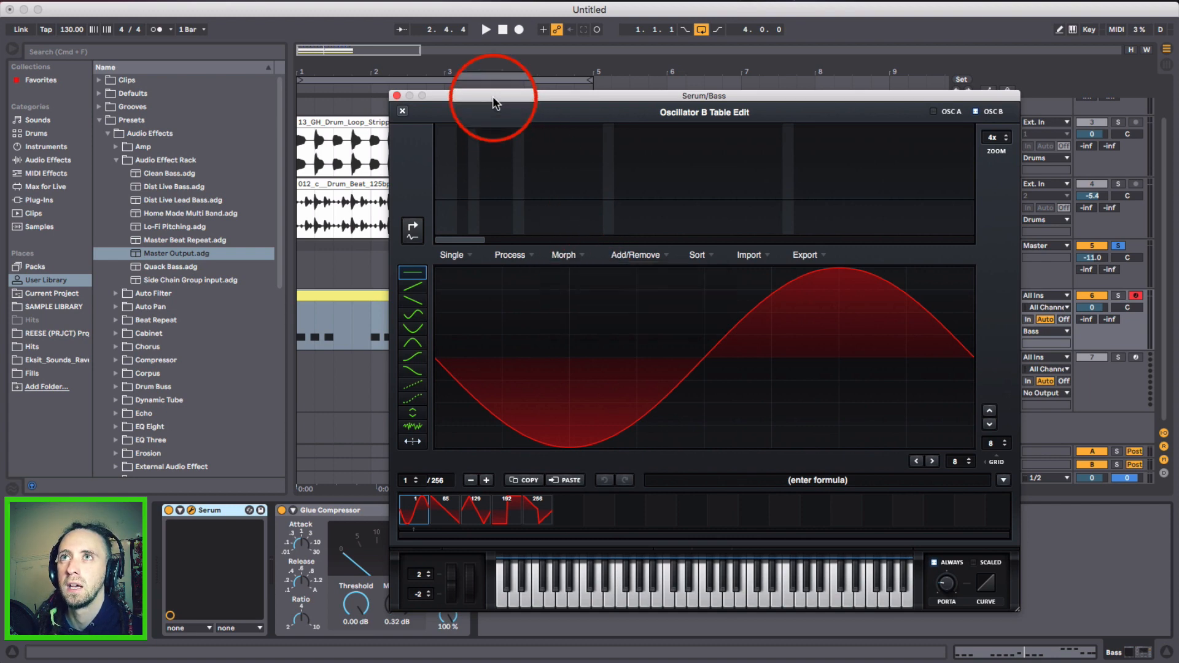
pyautogui.click(402, 111)
# Adjust the FM Tone macro while playing the clip to shift oscillator B's wavetable position
pyautogui.moveTo(413, 411); pyautogui.dragTo(405, 431)
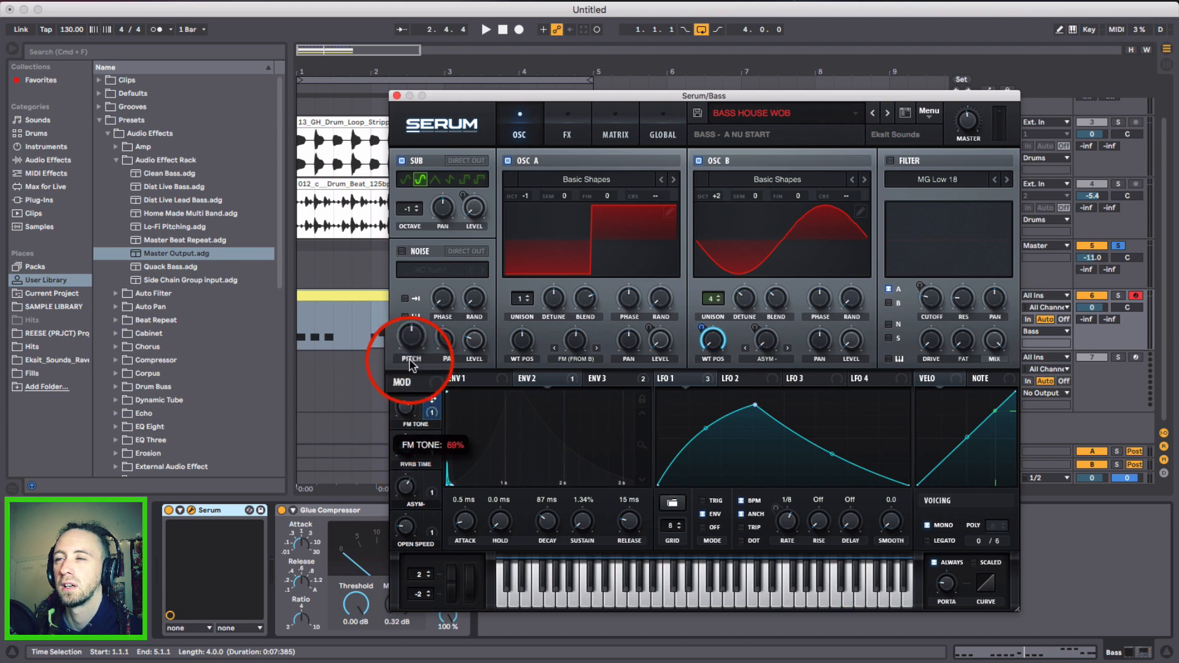
pyautogui.click(795, 245)
pyautogui.click(795, 245)
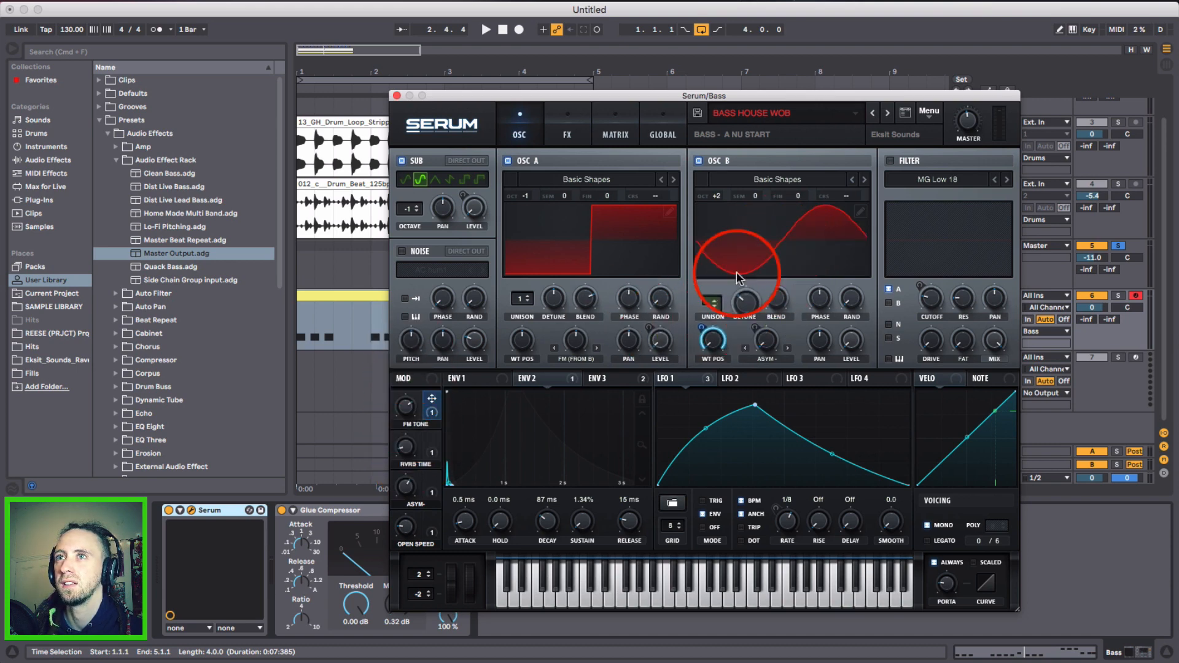
pyautogui.press('space')
pyautogui.moveTo(399, 410); pyautogui.dragTo(413, 386)
pyautogui.press('space')
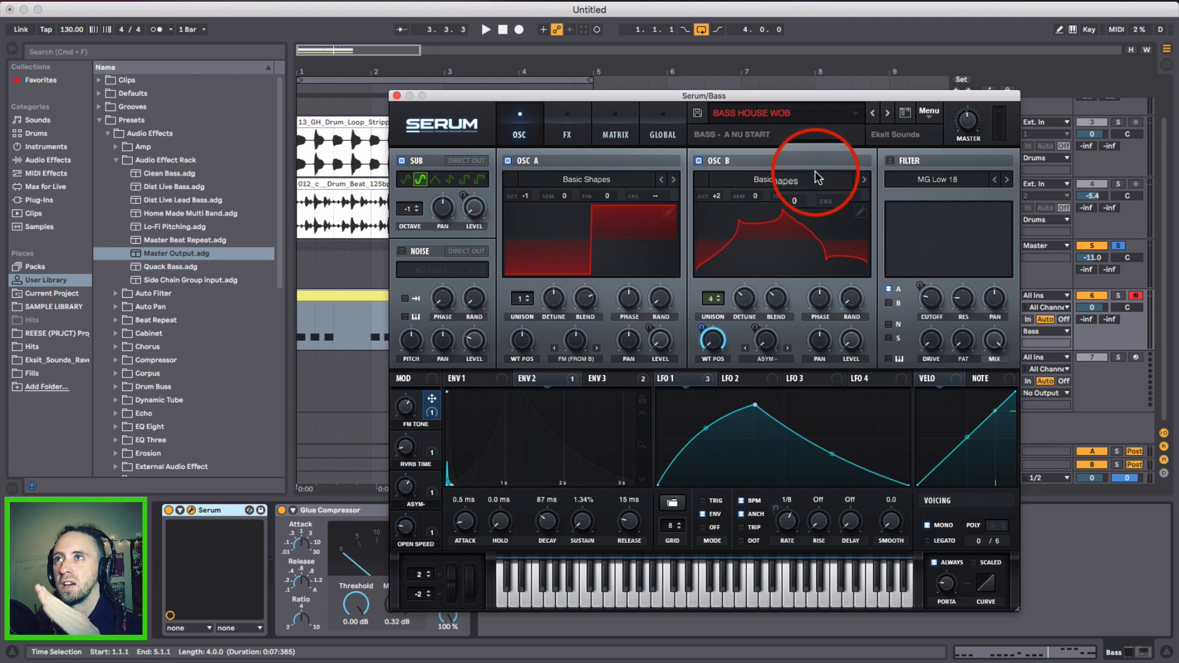
# Review oscillator B's wavetable frames once more and readjust the FM Tone macro while auditioning the bass
pyautogui.click(860, 203)
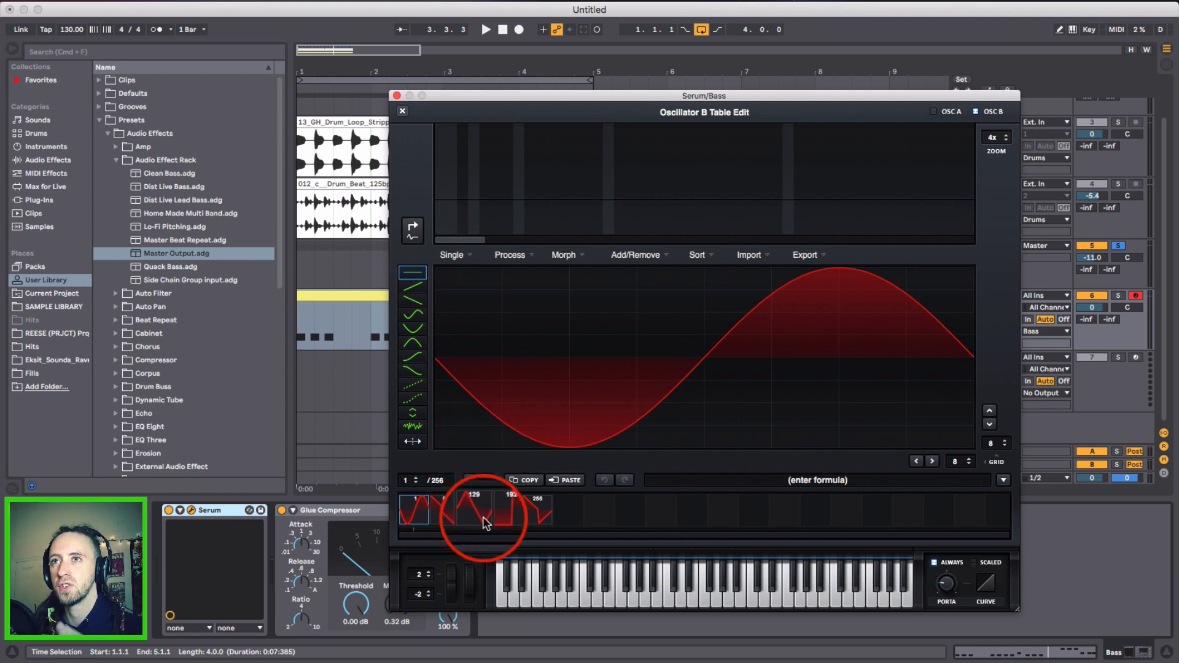
pyautogui.click(402, 110)
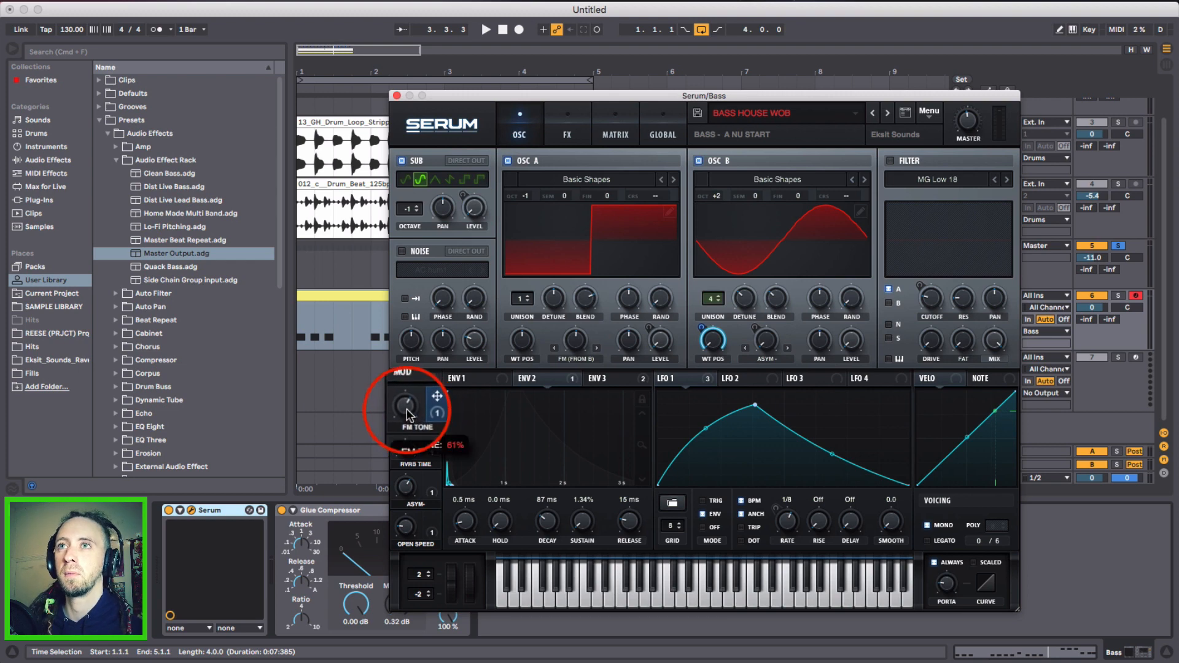
pyautogui.moveTo(408, 413)
pyautogui.mouseDown()
pyautogui.moveTo(413, 472)
pyautogui.moveTo(415, 411)
pyautogui.mouseUp()
pyautogui.press('space')
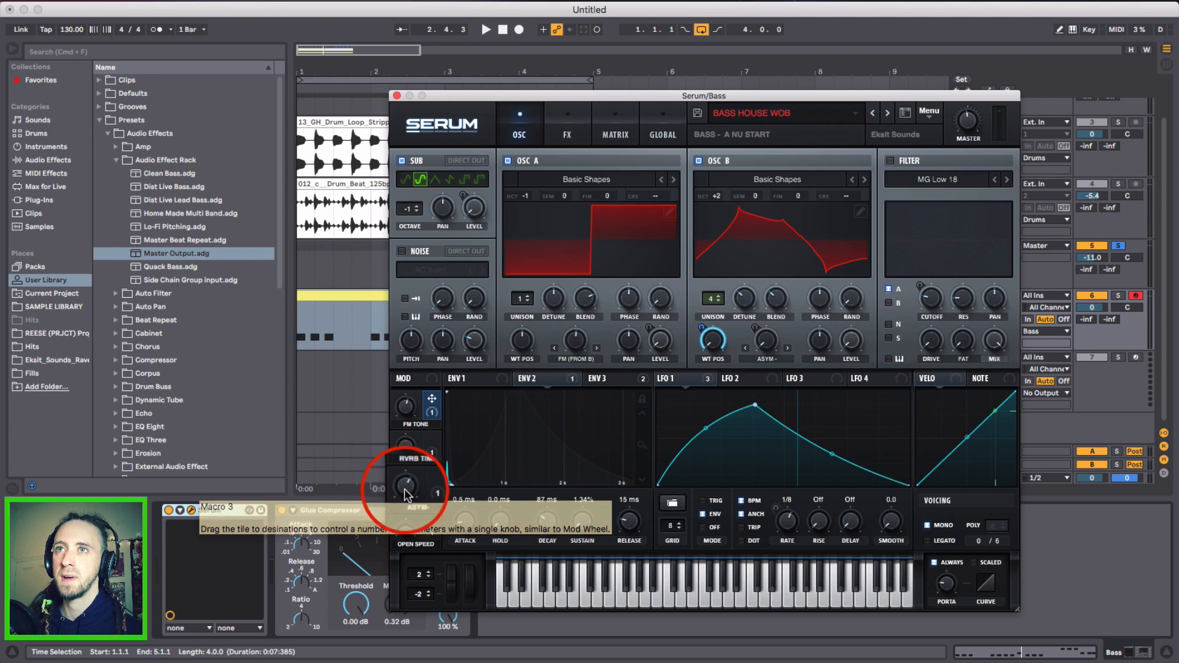
# Play the bass clip and adjust the Asym- macro to hear its effect
pyautogui.press('space')
pyautogui.moveTo(404, 487)
pyautogui.mouseDown()
pyautogui.moveTo(413, 614)
pyautogui.moveTo(403, 487)
pyautogui.mouseUp()
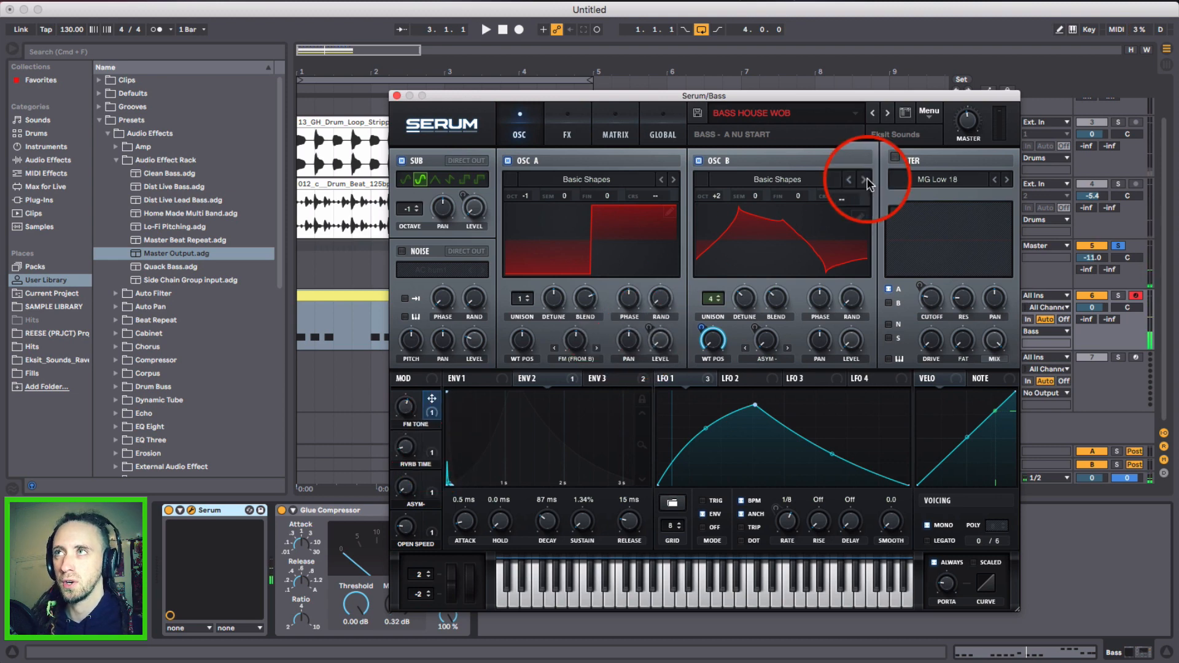
# Enable the MG Low 18 filter and play the bass with LFO 1 modulating the filter cutoff
pyautogui.click(916, 158)
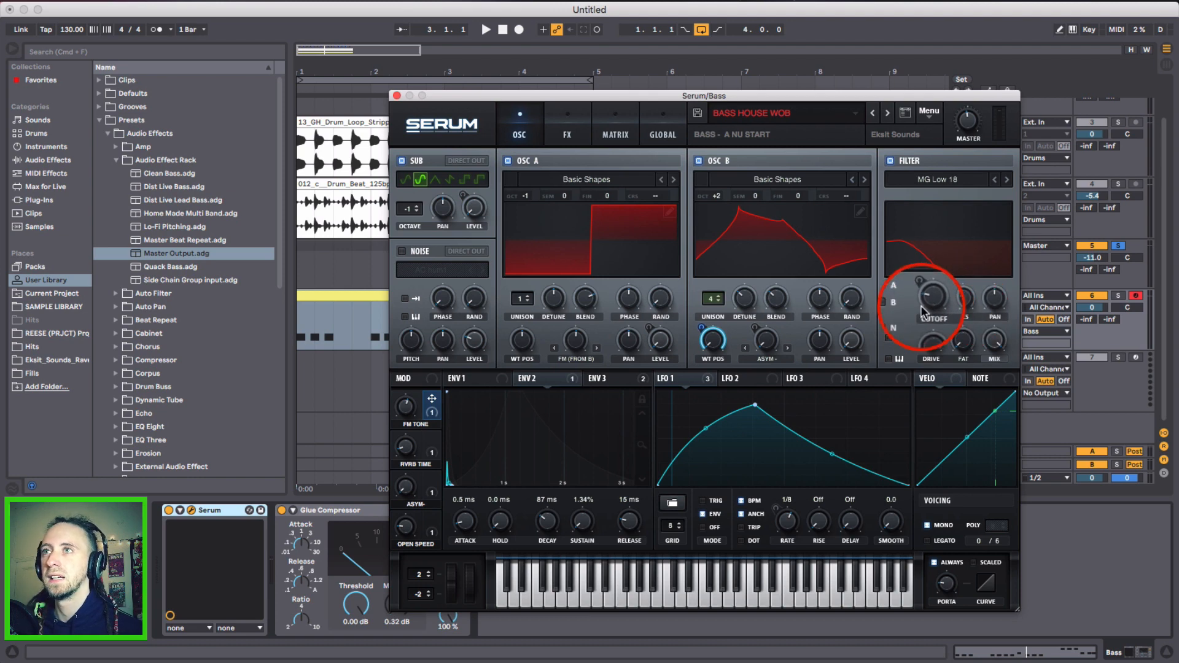
pyautogui.moveTo(698, 379); pyautogui.dragTo(931, 292)
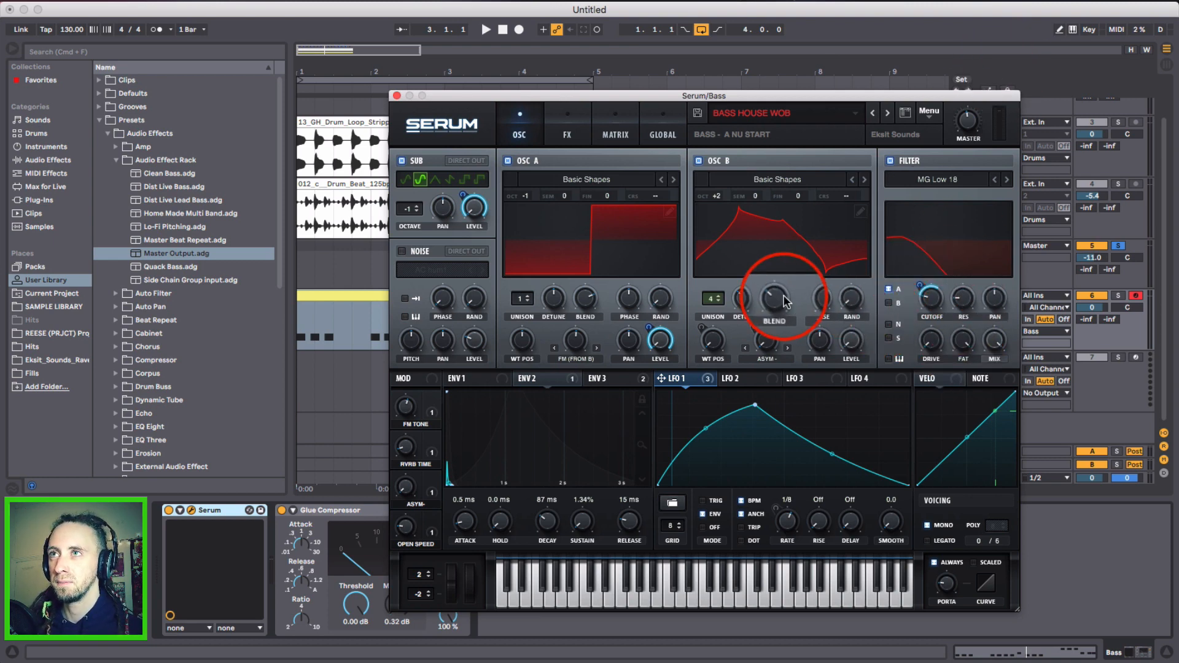
pyautogui.press('space')
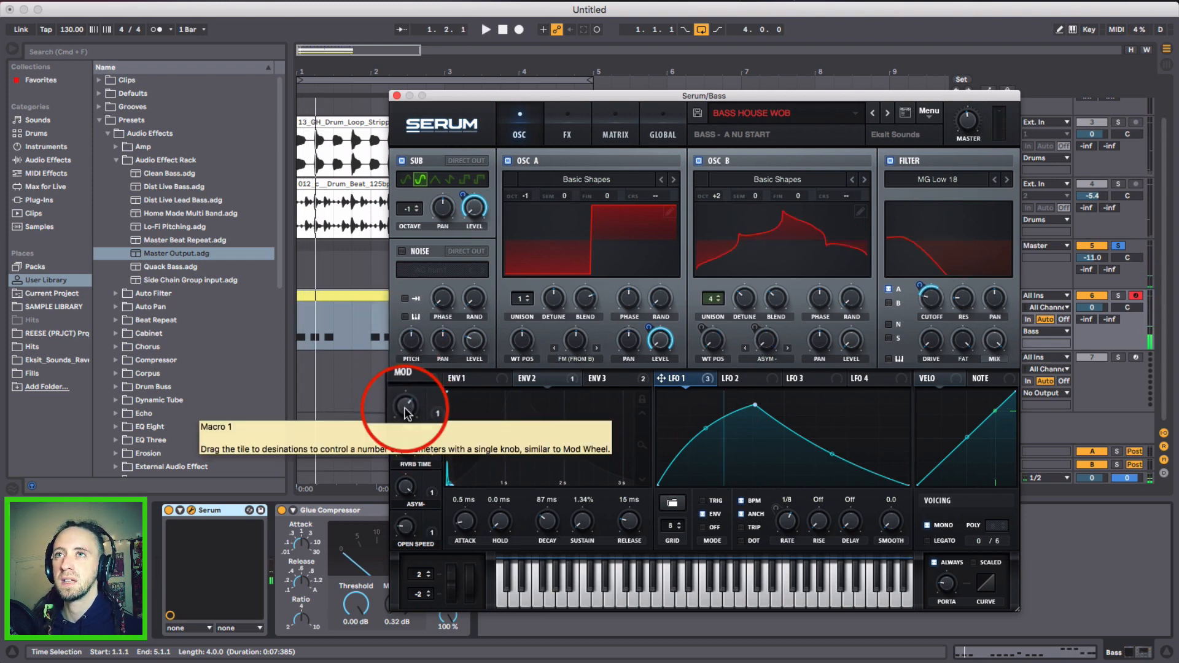
# Audition the FM Tone macro on the bass and look over the active effects before returning to the oscillators
pyautogui.moveTo(405, 407); pyautogui.dragTo(412, 491)
pyautogui.click(571, 126)
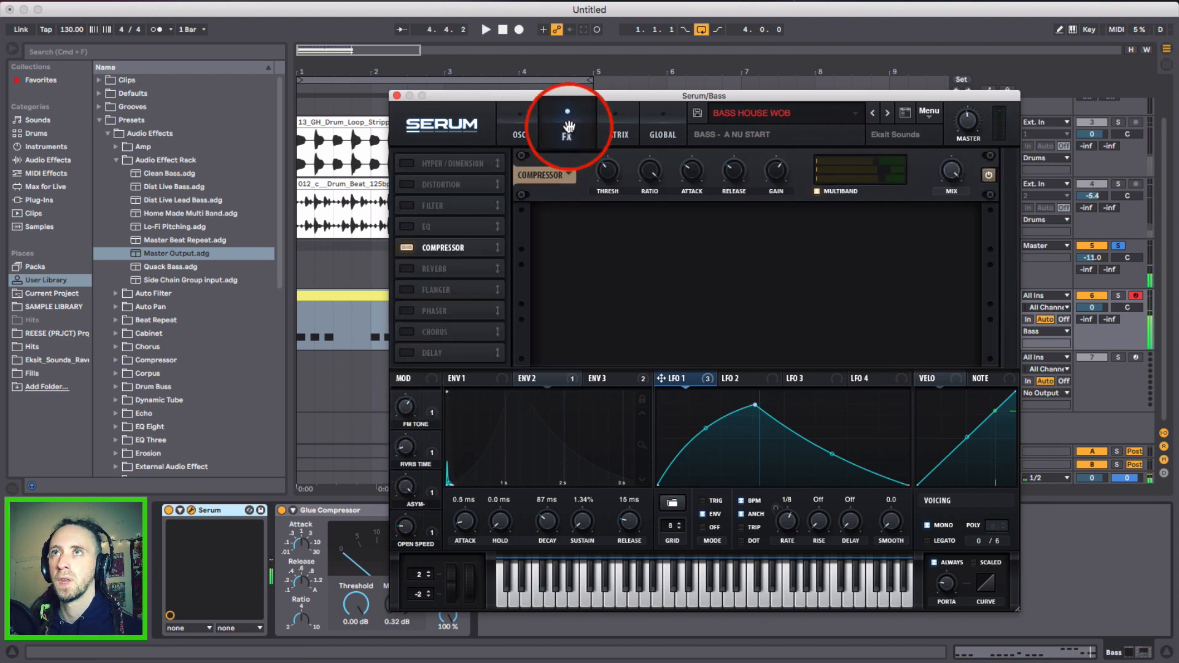
pyautogui.click(525, 127)
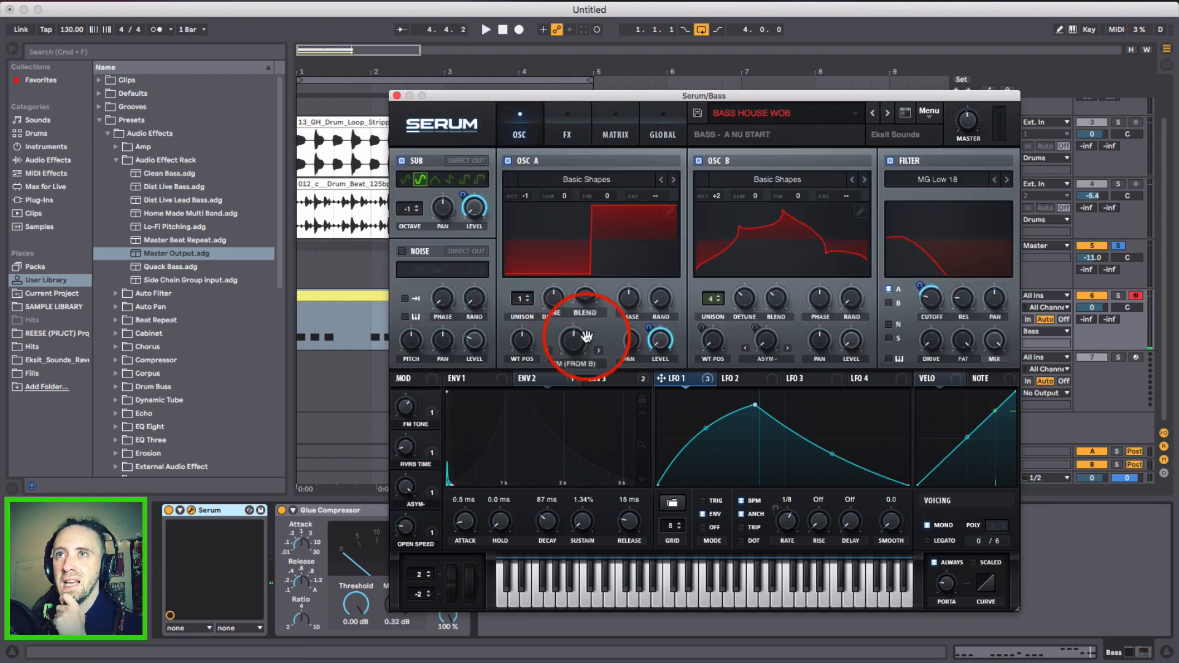
# Examine the shapes and timing values of Envelope 1 and Envelope 2 at a closer zoom
pyautogui.click(474, 377)
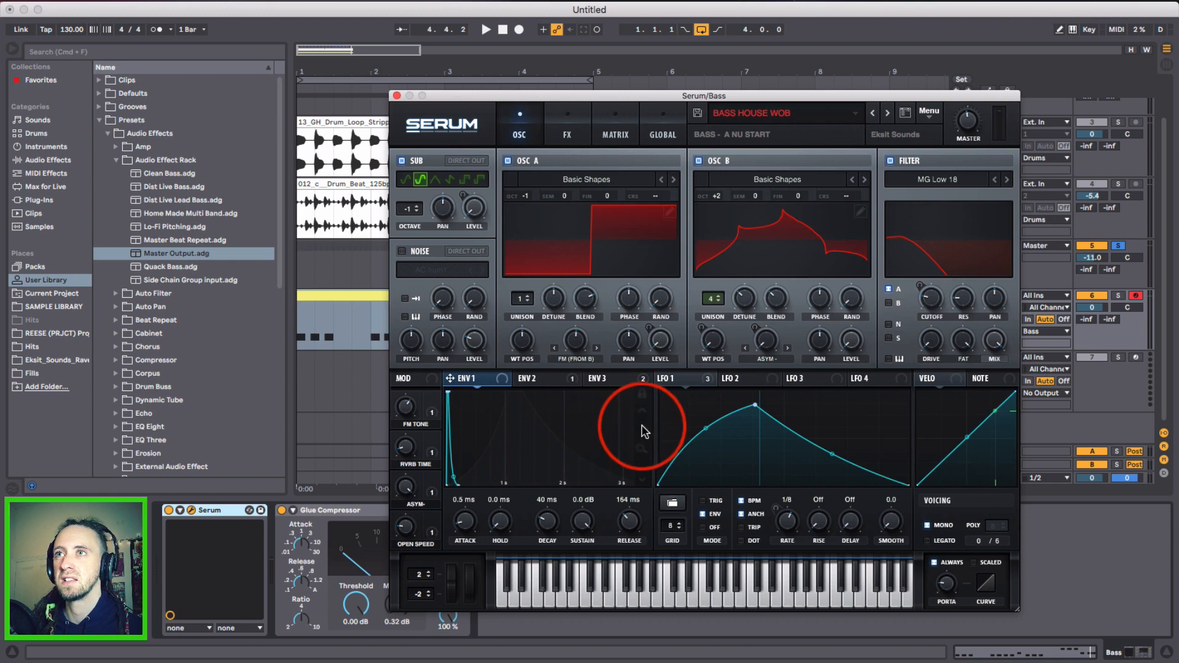
pyautogui.moveTo(641, 448); pyautogui.dragTo(654, 493)
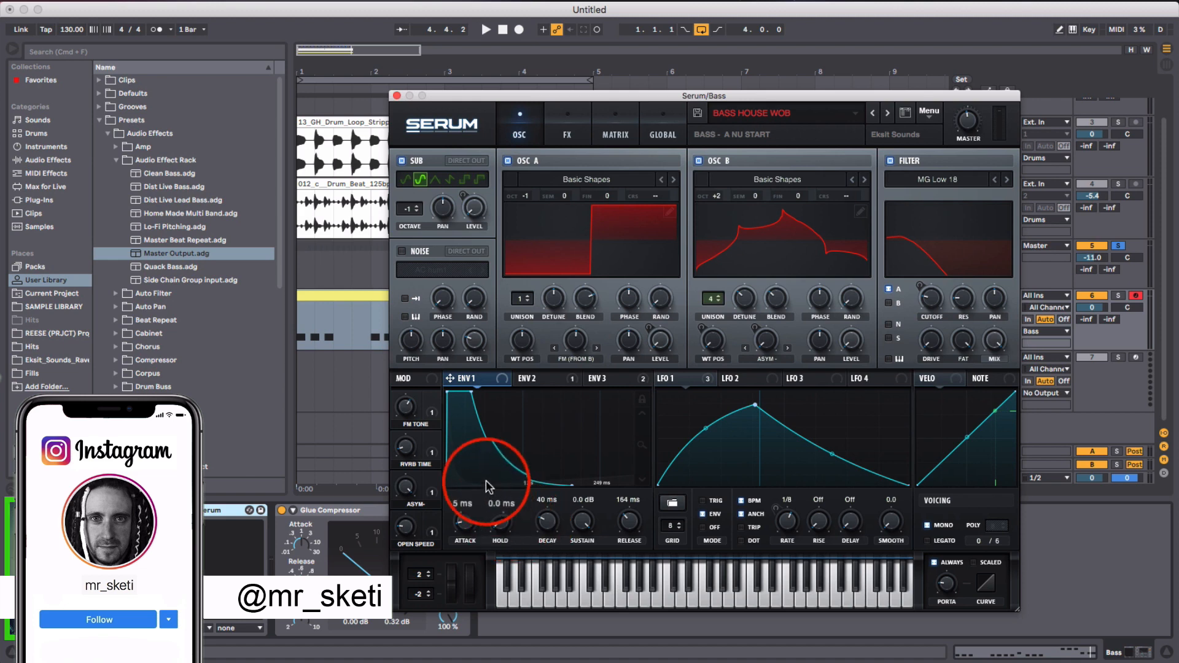
pyautogui.click(528, 378)
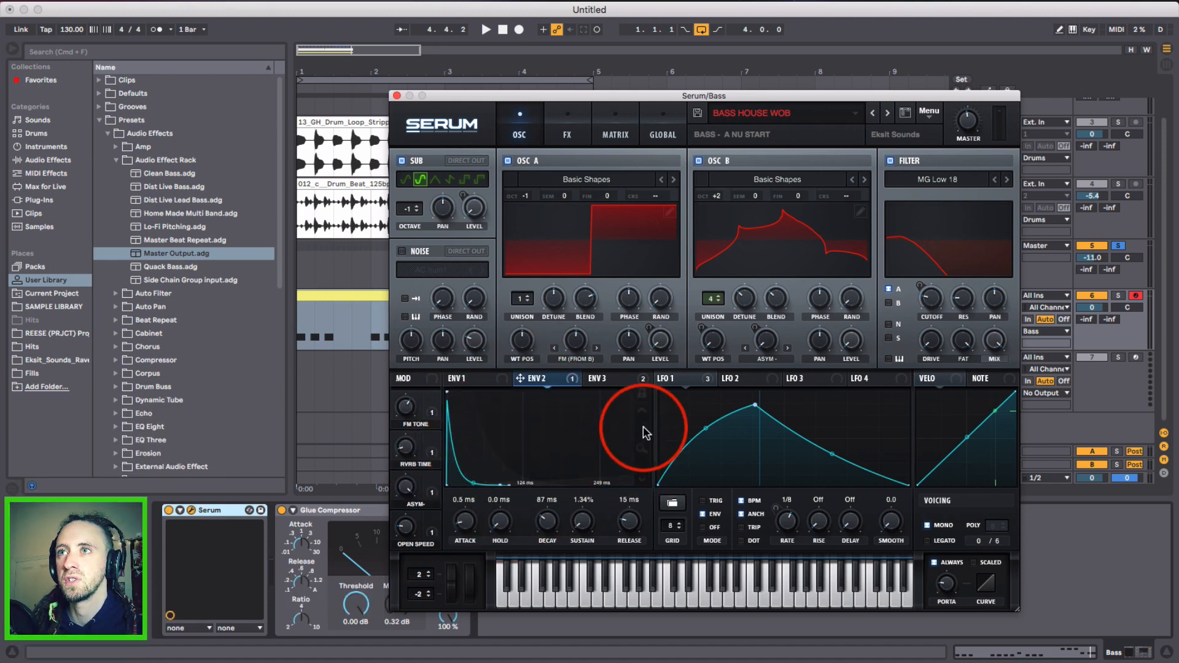
pyautogui.moveTo(643, 426); pyautogui.dragTo(642, 556)
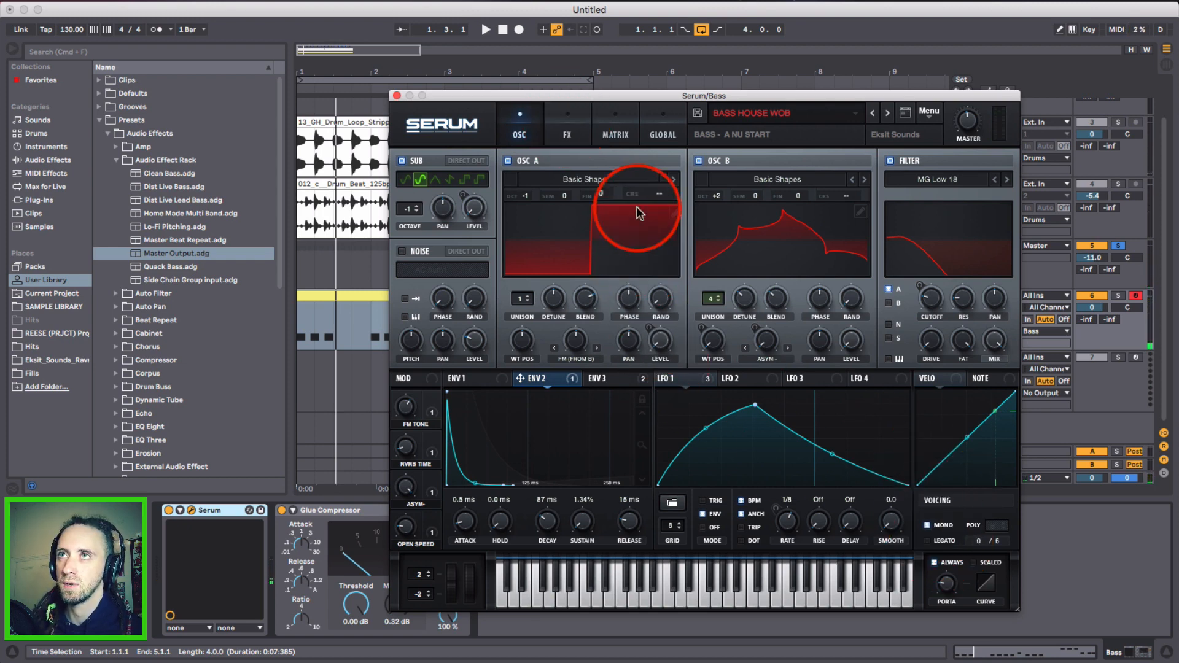
# Enable the Hyper/Dimension, Tube Distortion and Band 12 Filter effects and play the bass through them
pyautogui.click(568, 127)
pyautogui.click(418, 161)
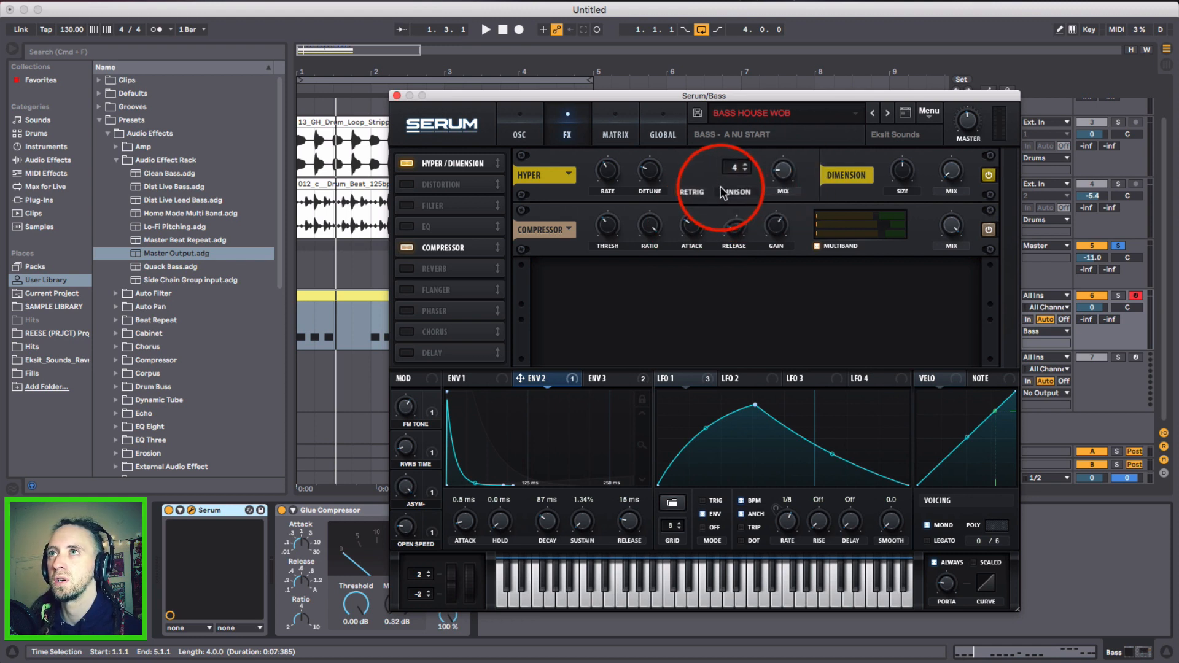
pyautogui.moveTo(788, 178)
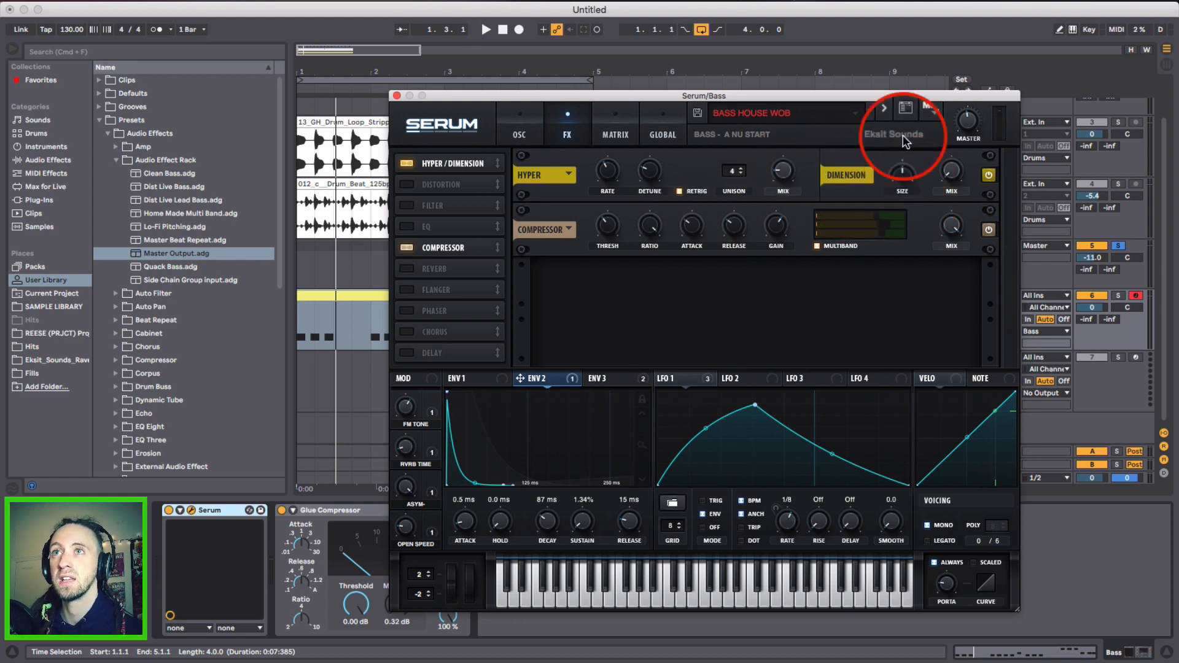
pyautogui.click(407, 184)
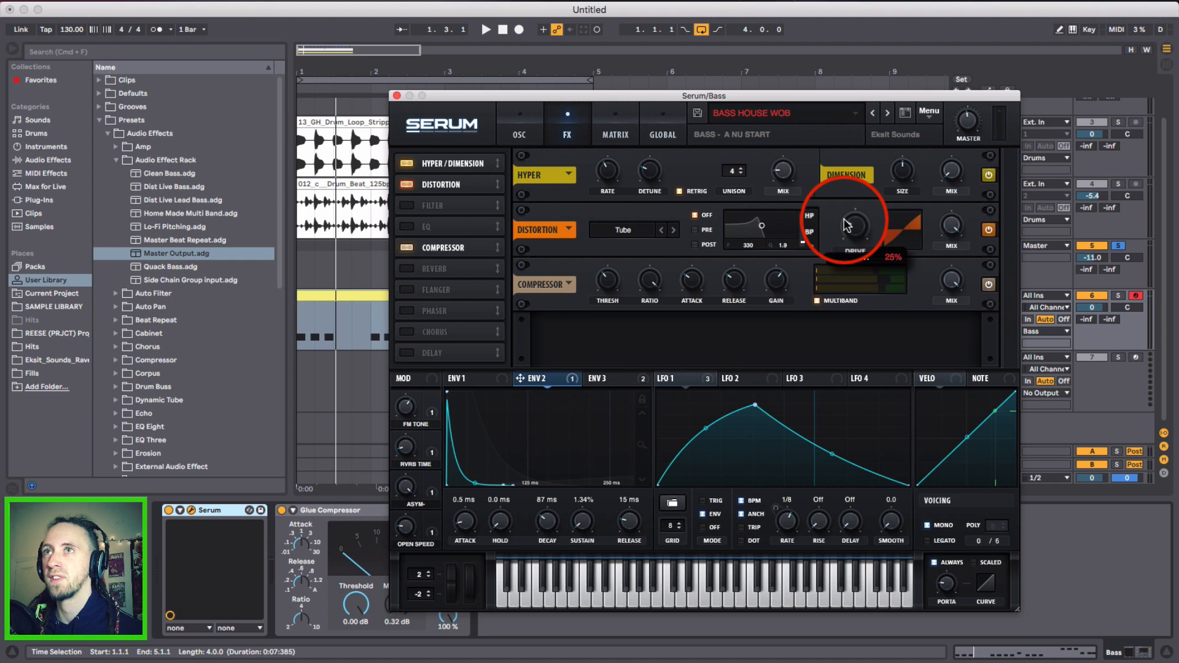
pyautogui.click(400, 205)
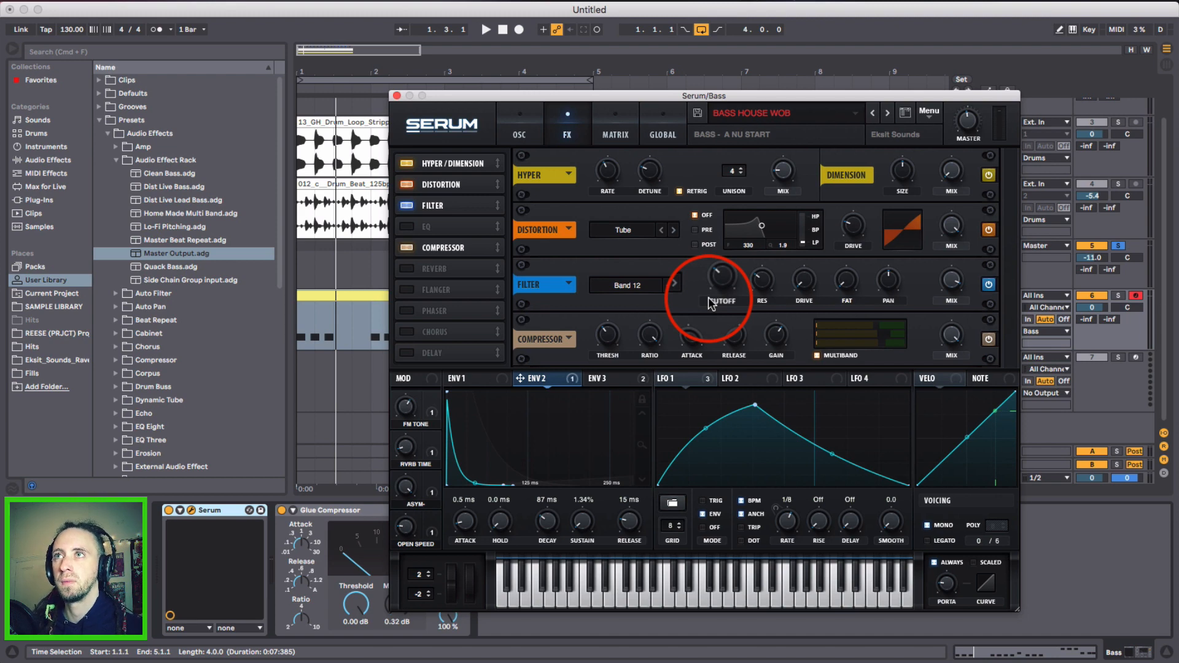
pyautogui.press('space')
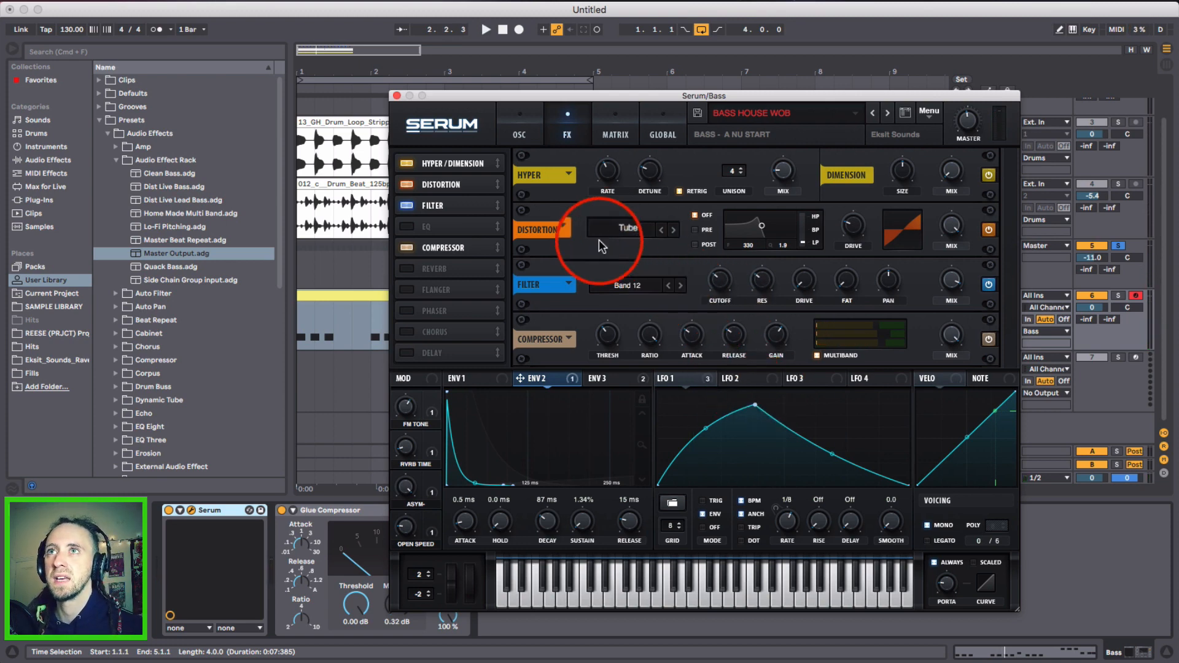
# Enable the EQ effect and audition the bass clip with it
pyautogui.click(407, 229)
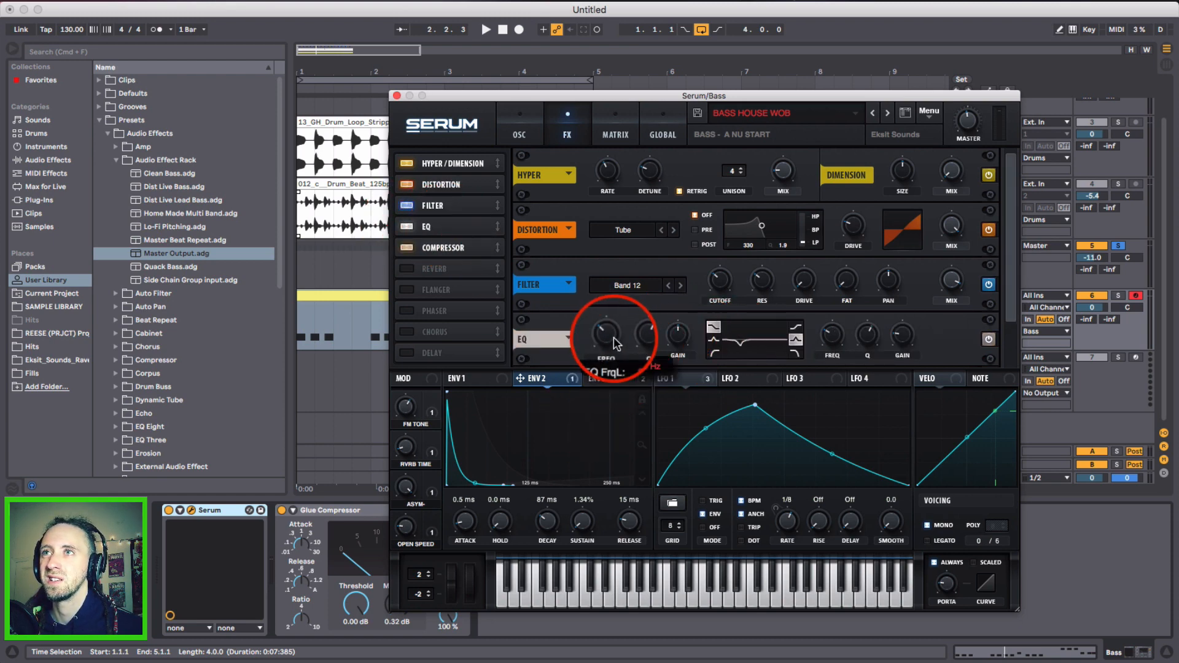
pyautogui.press('space')
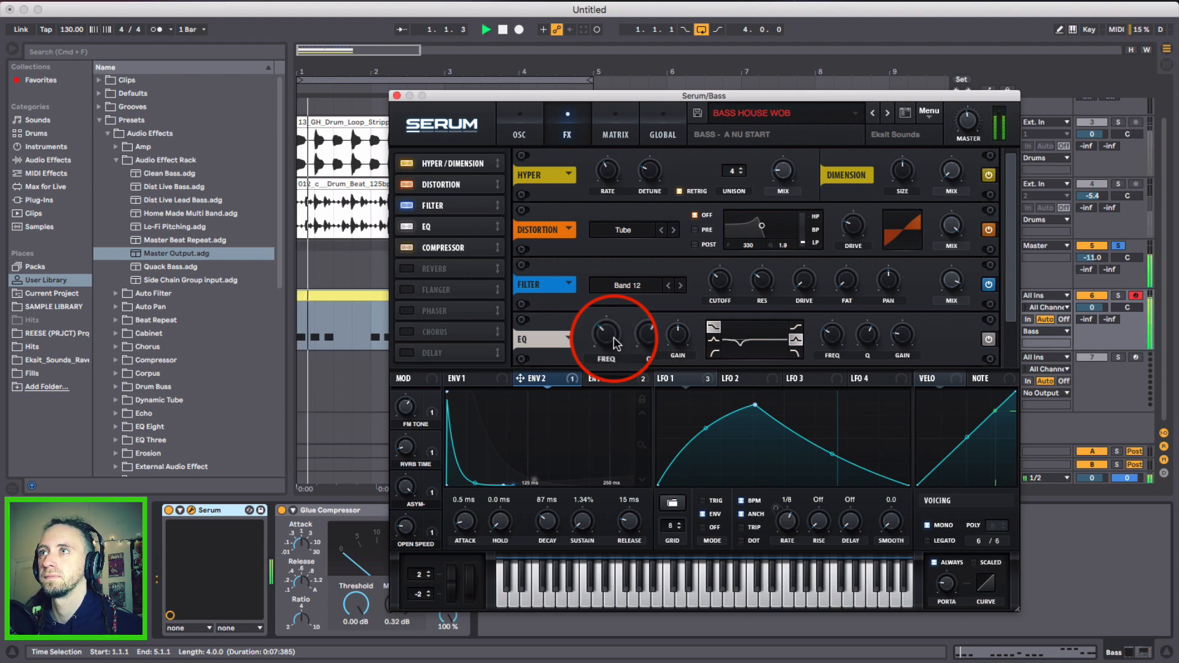
pyautogui.moveTo(837, 338)
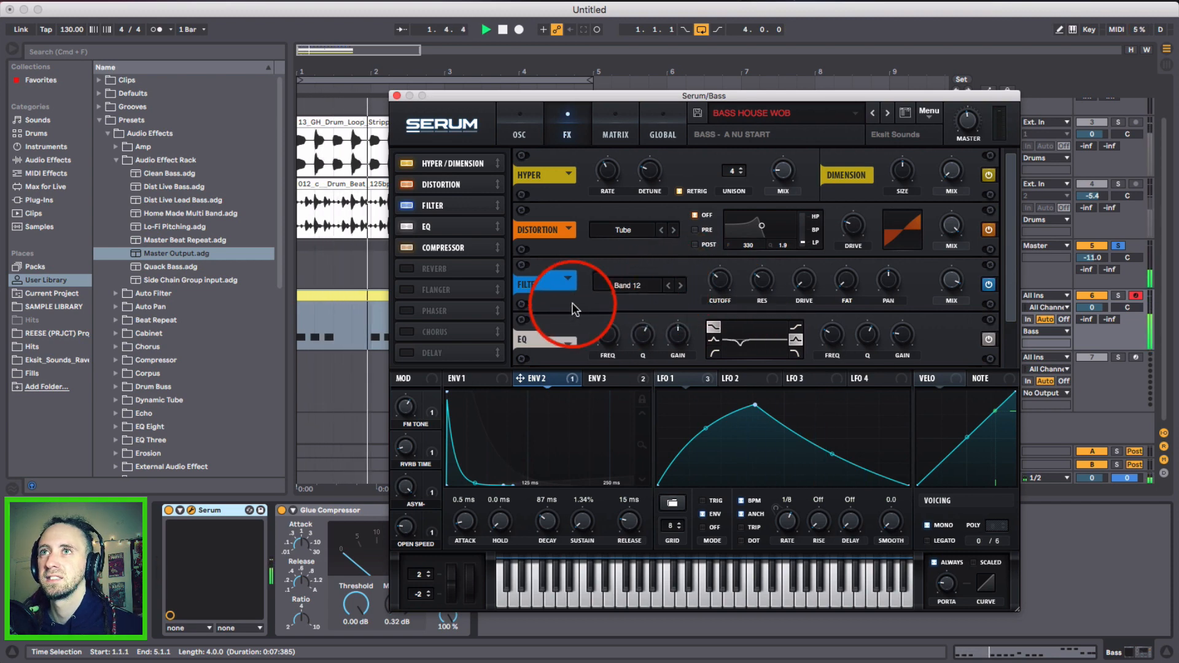
pyautogui.press('space')
# Enable the Reverb effect and display the full shape of Envelope 3, which modulates its low and high cut
pyautogui.click(406, 270)
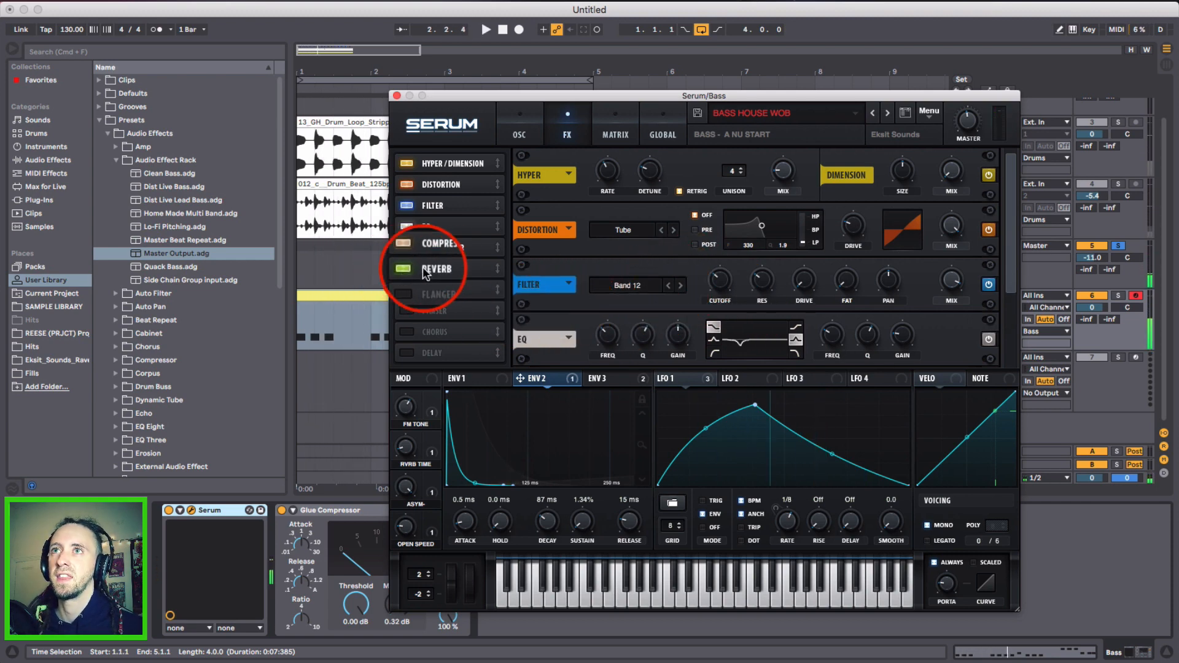
pyautogui.click(609, 379)
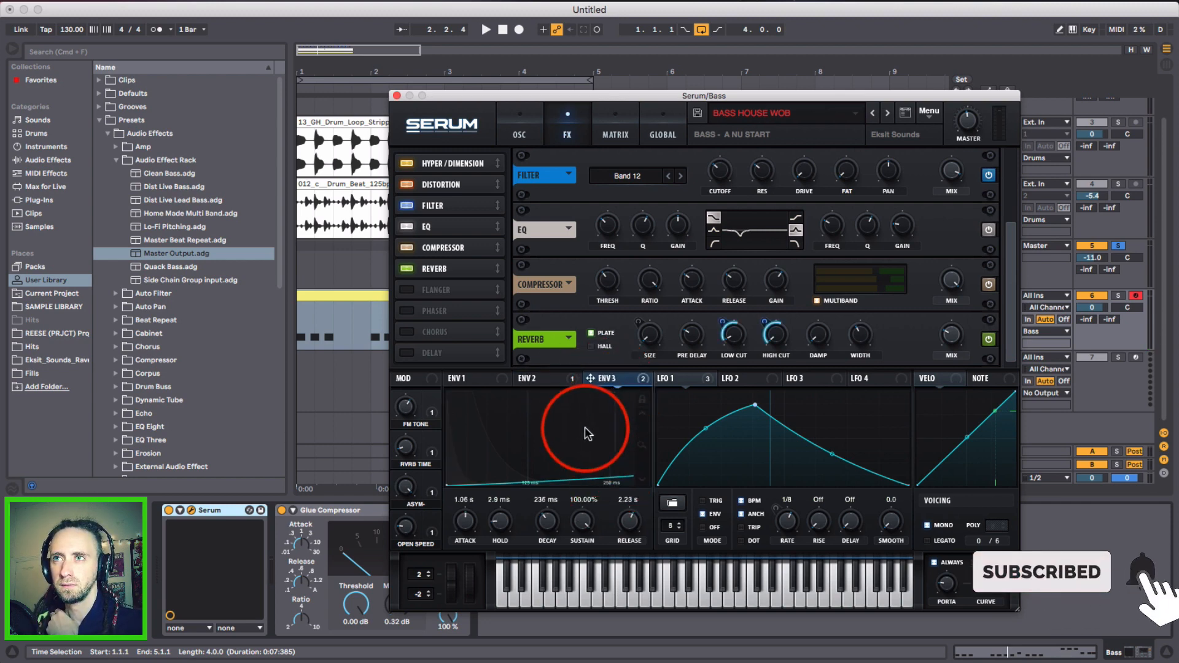
pyautogui.moveTo(643, 441)
pyautogui.mouseDown()
pyautogui.moveTo(643, 478)
pyautogui.moveTo(646, 453)
pyautogui.mouseUp()
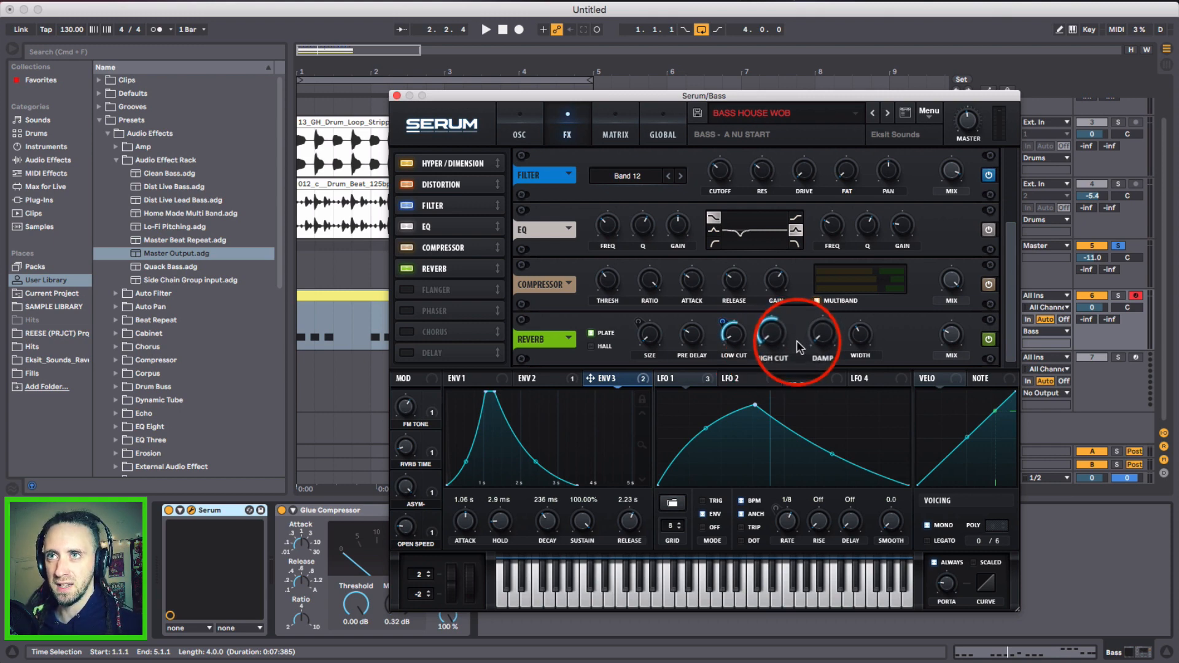
# Audition the bass while adjusting the RVRB Time macro, and set the FM Tone macro to 68%
pyautogui.press('space')
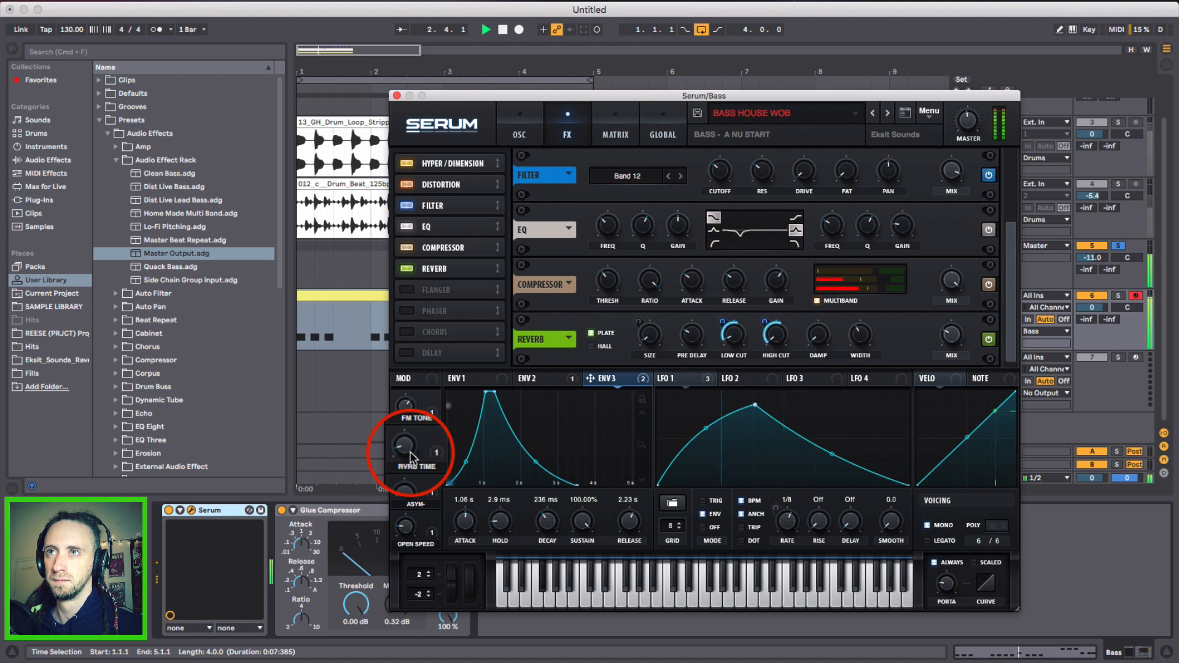
pyautogui.press('space')
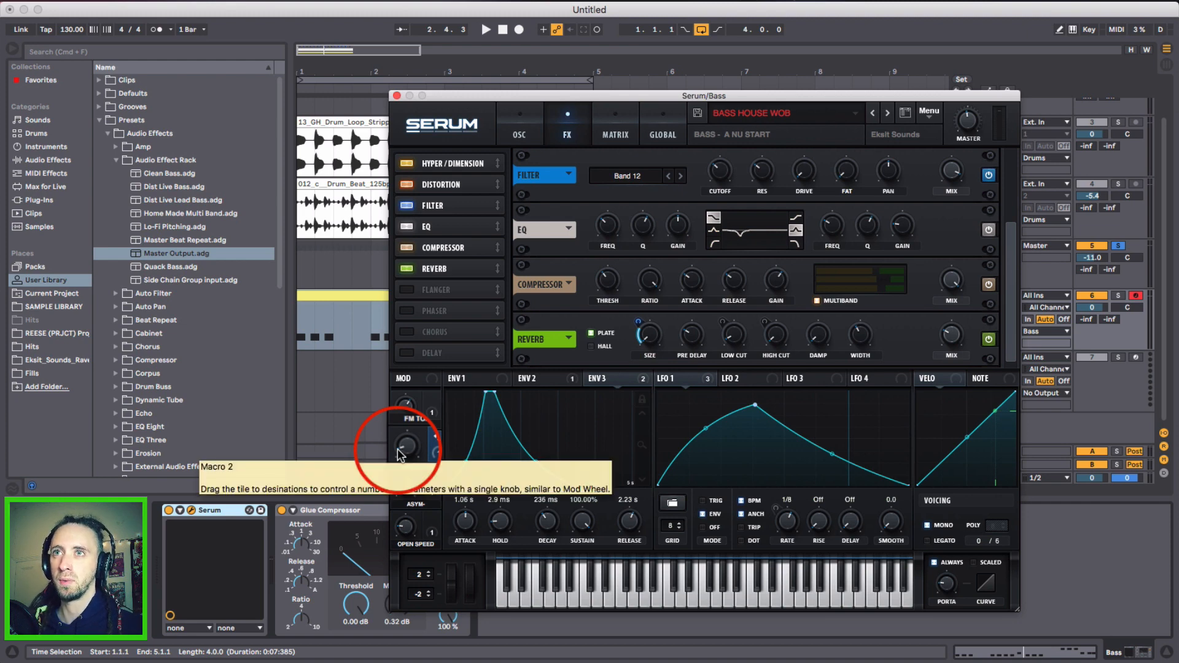
pyautogui.press('space')
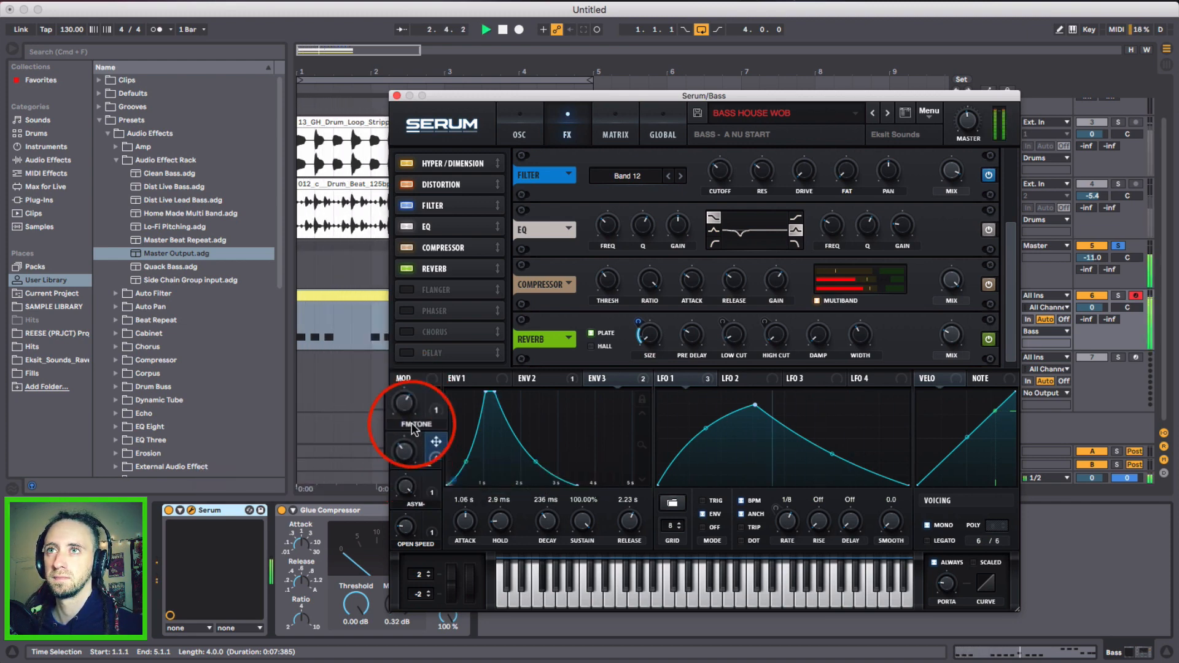
pyautogui.press('space')
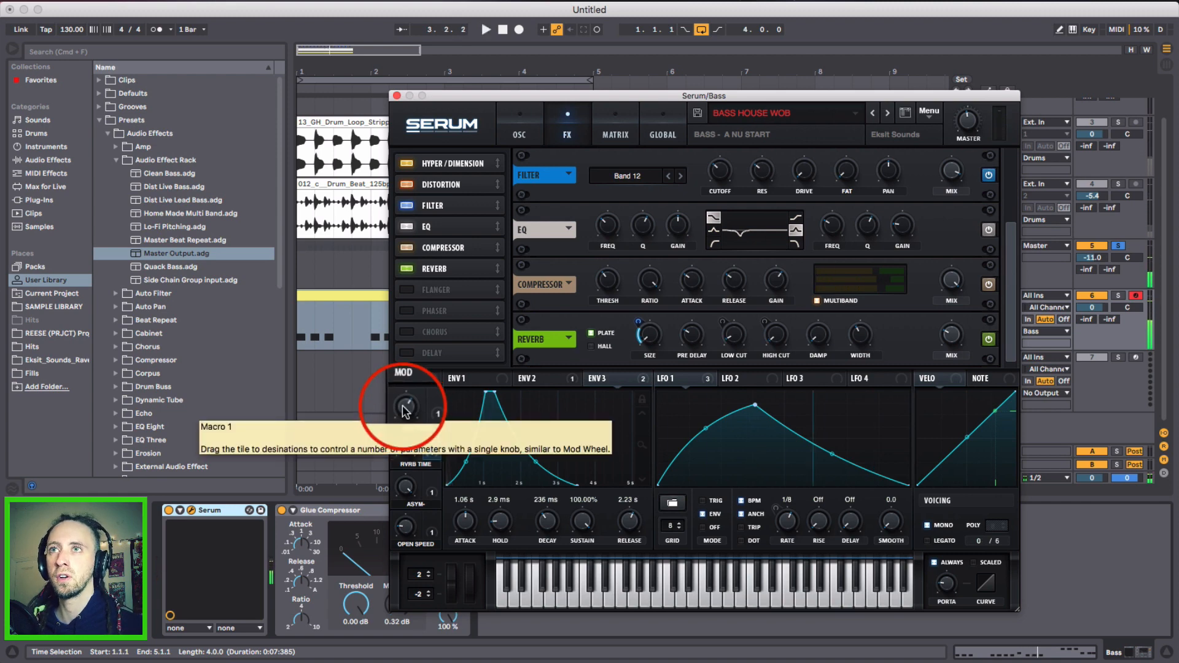
pyautogui.press('space')
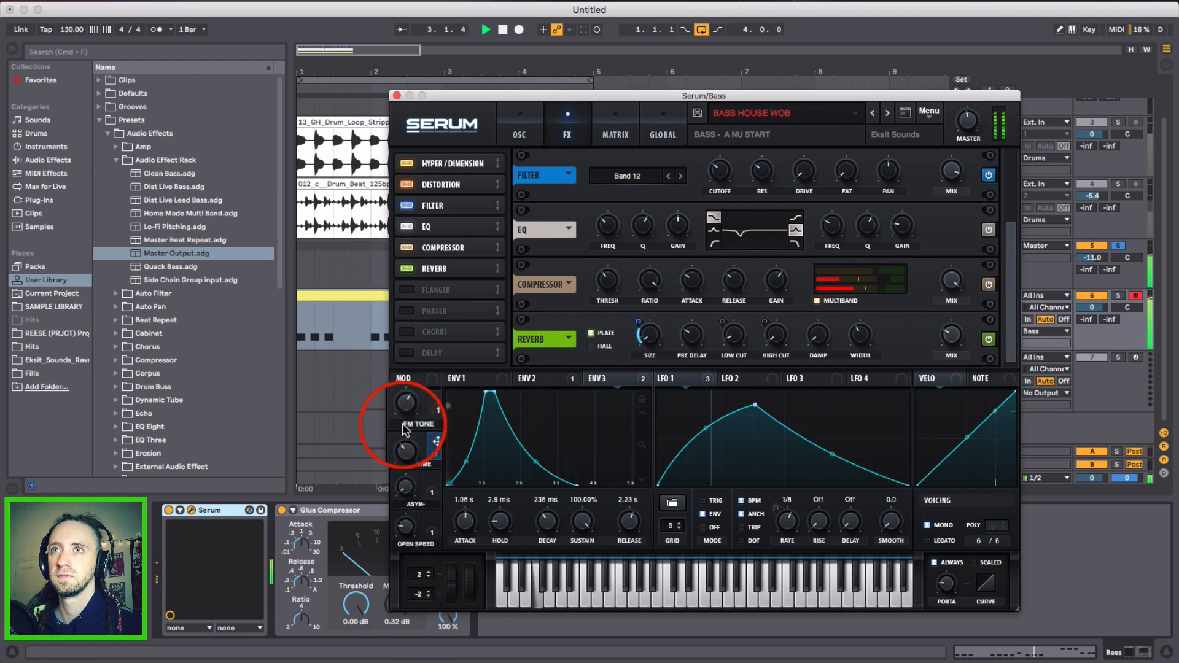
pyautogui.moveTo(410, 410); pyautogui.dragTo(412, 397)
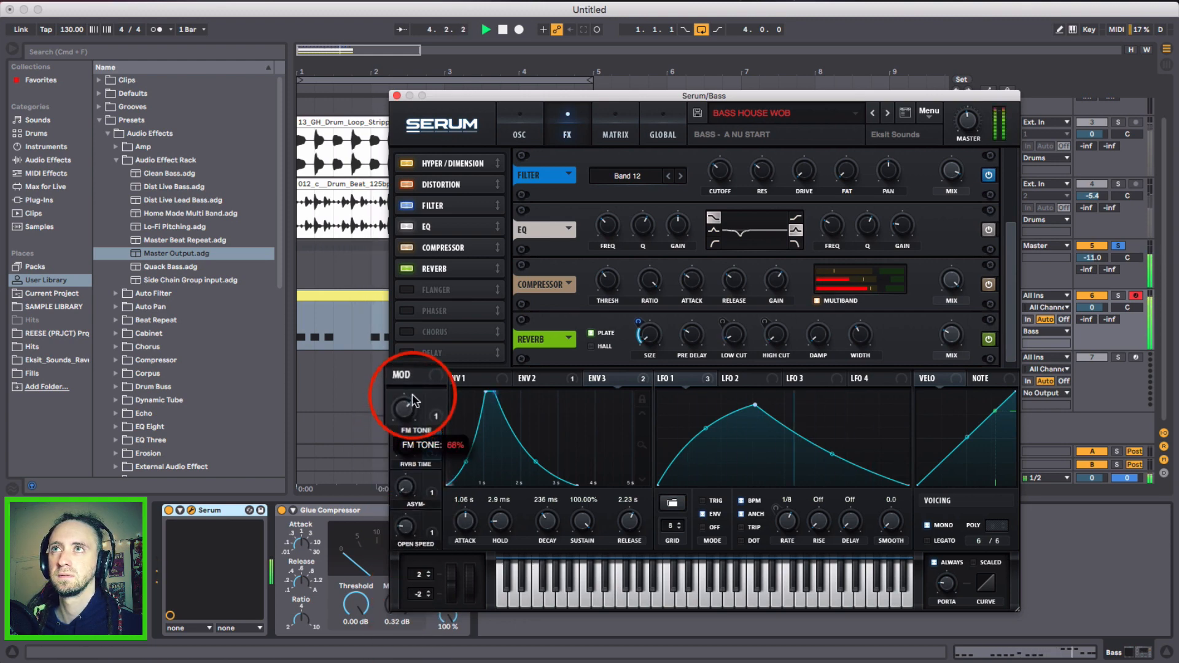
# Return to the oscillator view and adjust the Open Speed macro while playing the bass to open the filter further
pyautogui.click(532, 120)
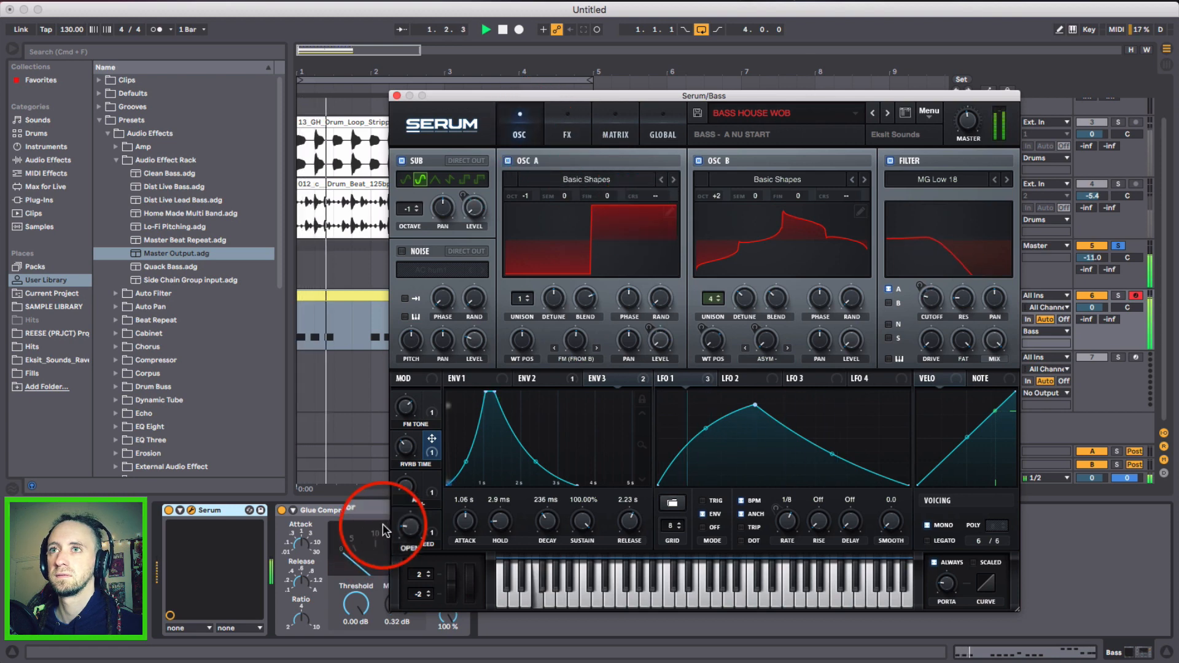
pyautogui.press('space')
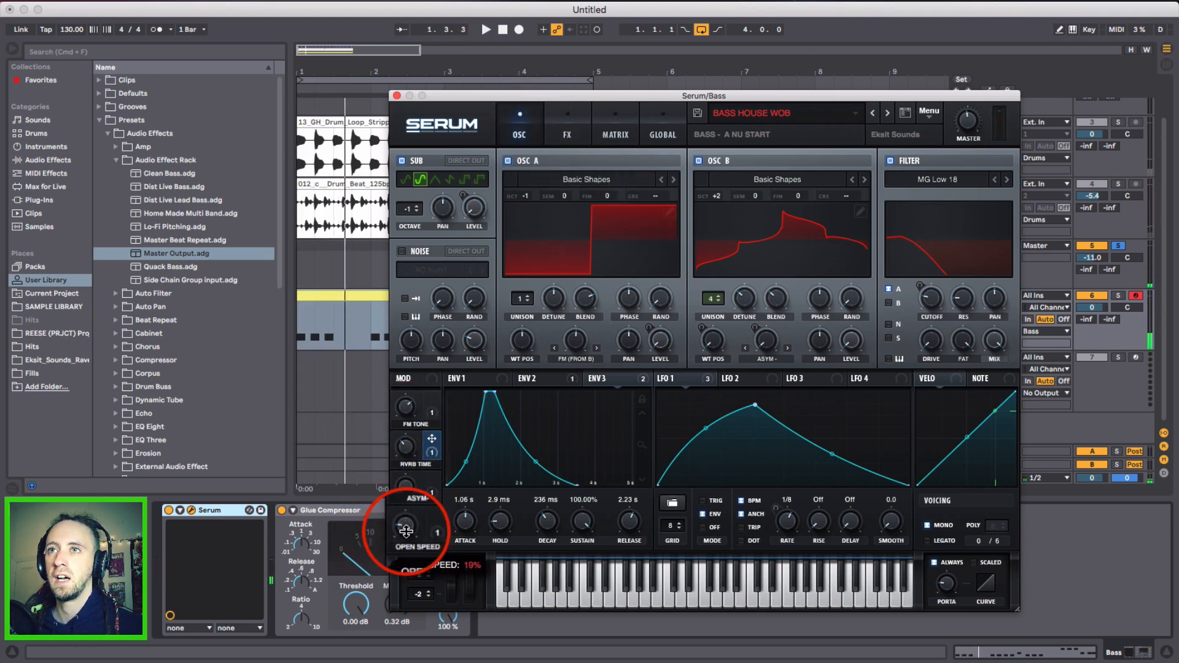
pyautogui.press('space')
pyautogui.moveTo(407, 527)
pyautogui.mouseDown()
pyautogui.moveTo(405, 485)
pyautogui.moveTo(395, 562)
pyautogui.moveTo(406, 523)
pyautogui.mouseUp()
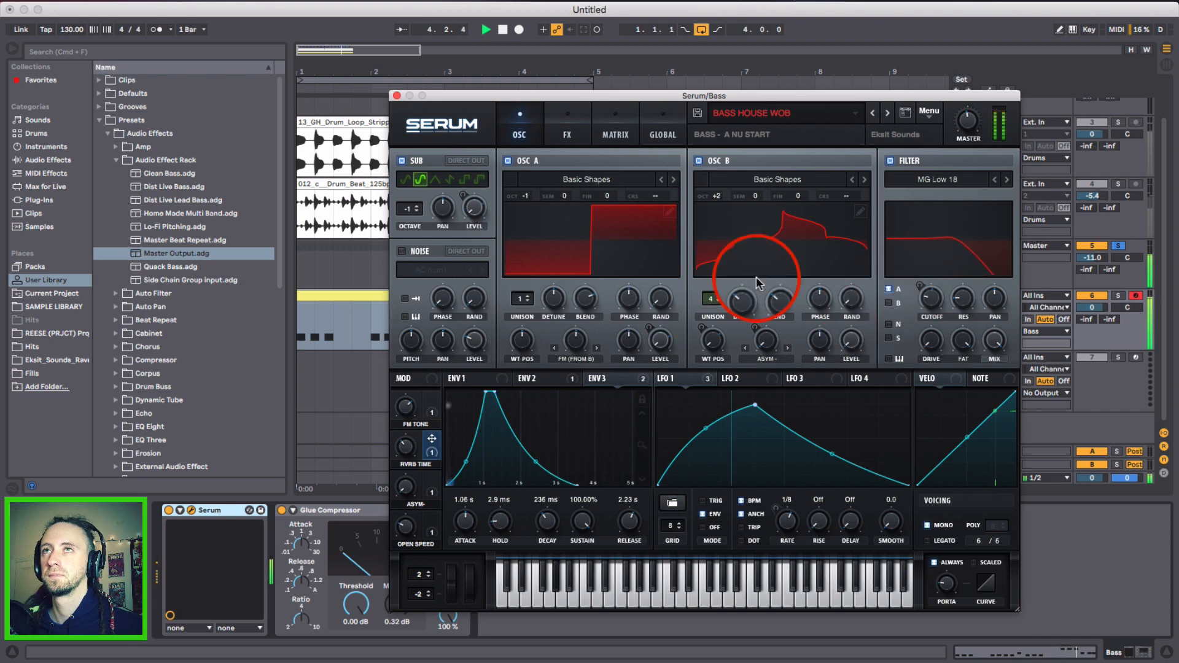
pyautogui.press('space')
# Close the Serum window and enable the sidechain Compressor on the Bass group
pyautogui.click(397, 95)
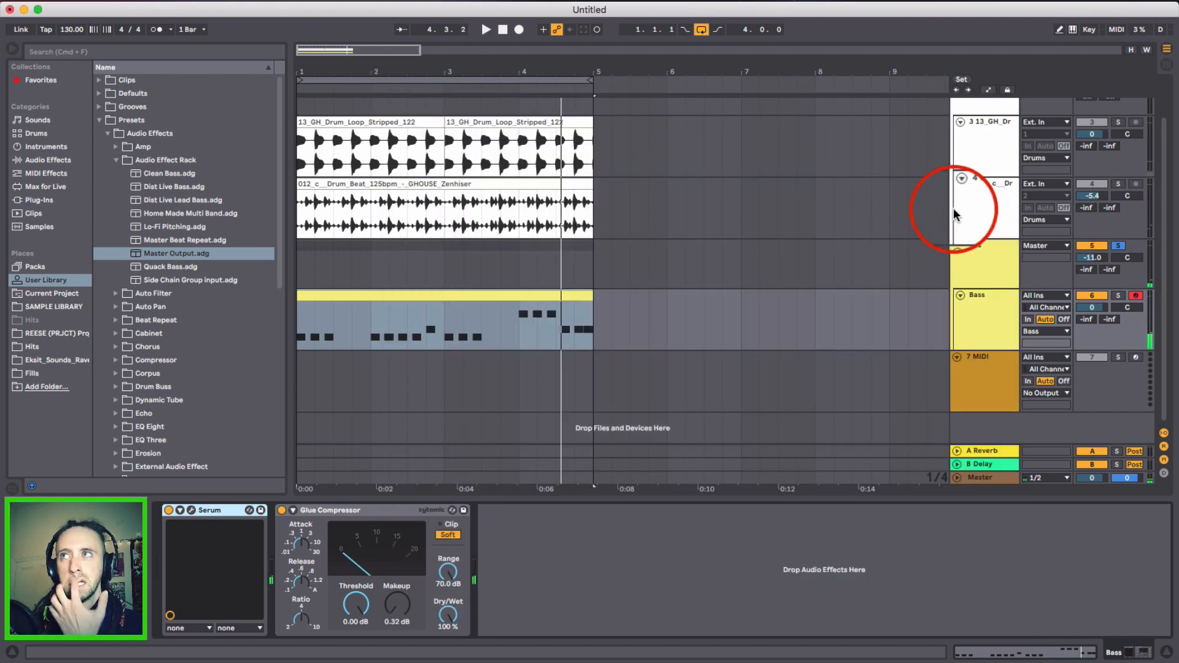
pyautogui.click(1015, 264)
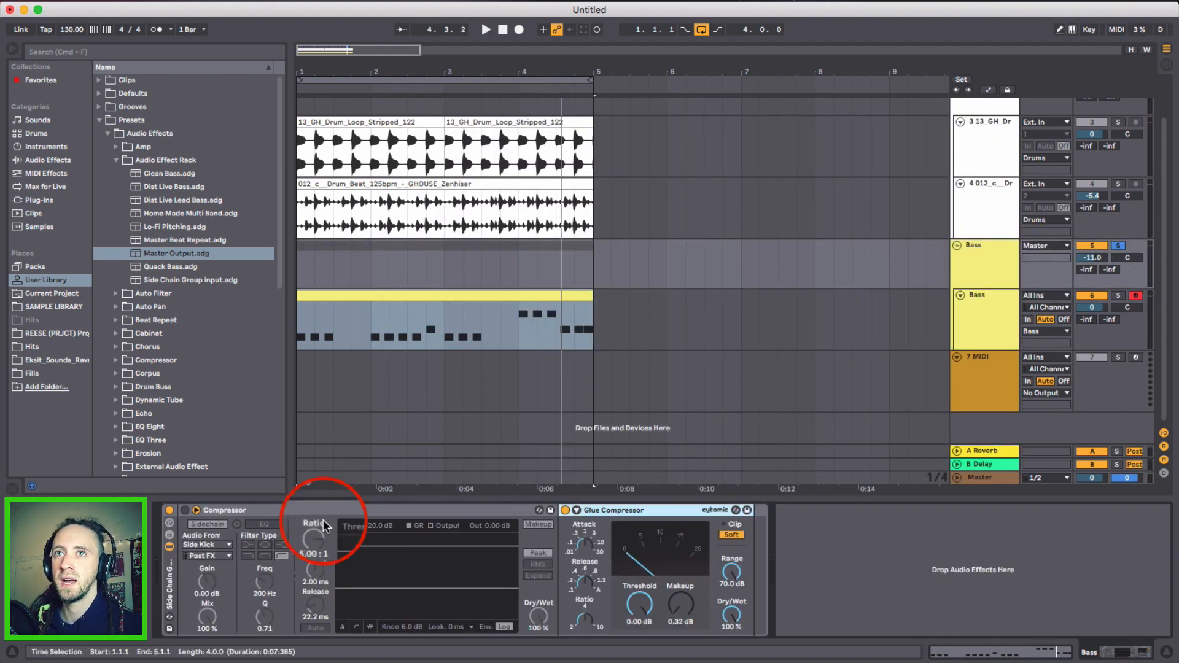
pyautogui.click(183, 511)
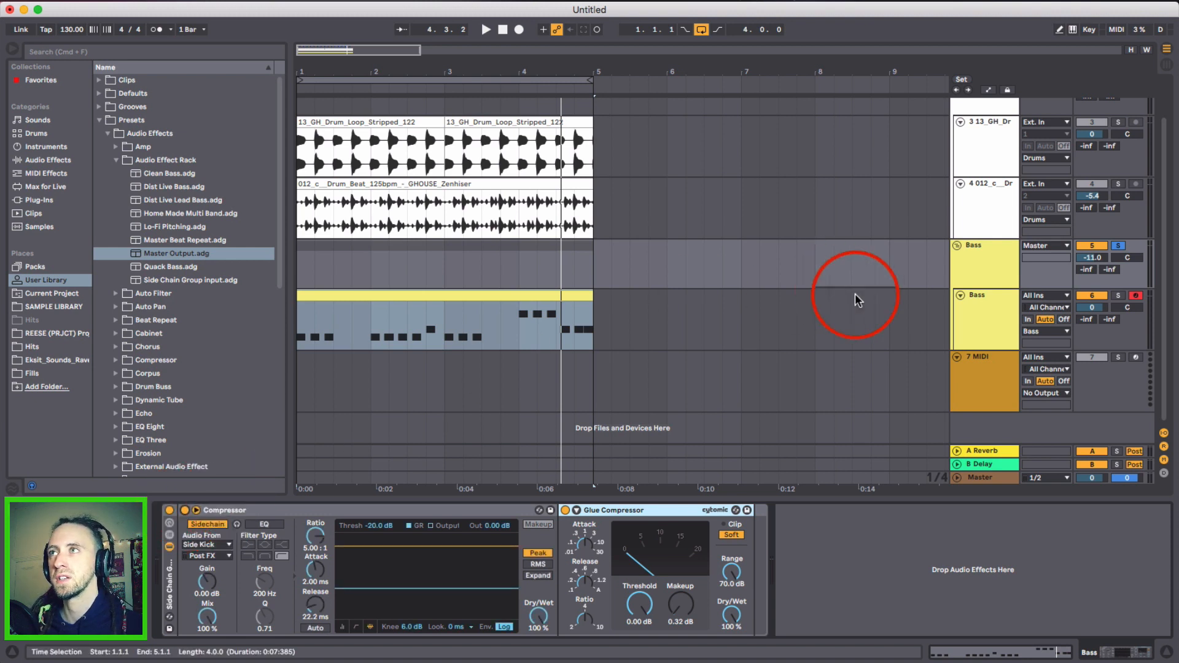
# Turn off solo on the Bass group so the drum tracks play with it
pyautogui.click(980, 279)
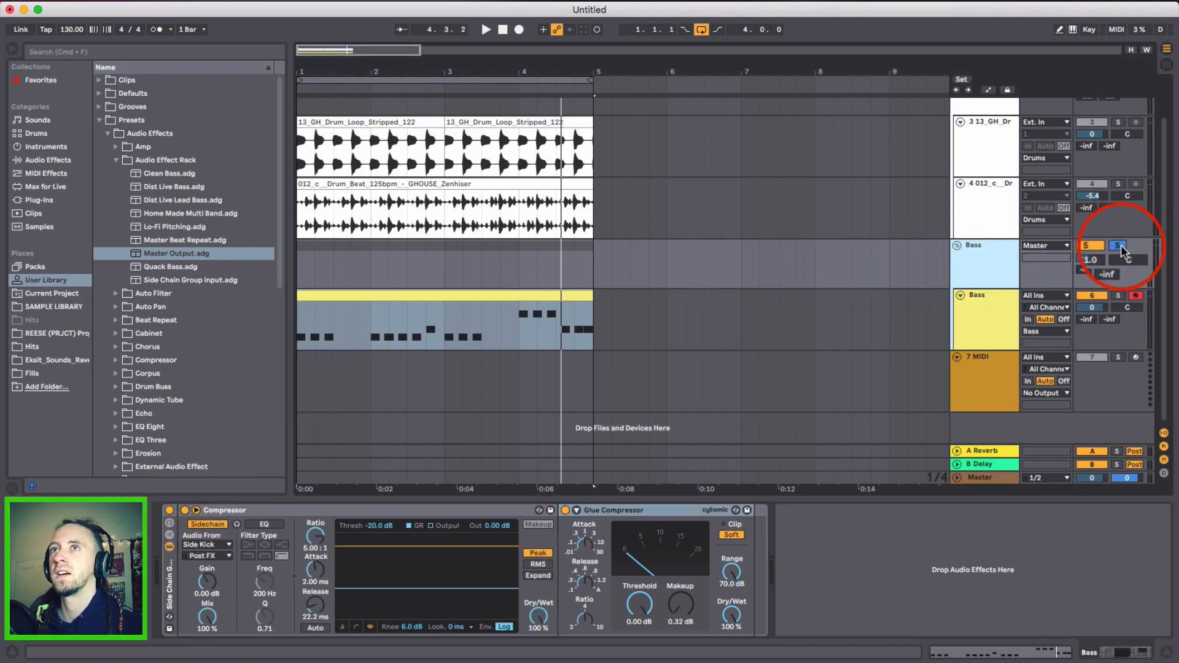
pyautogui.click(1118, 247)
pyautogui.click(791, 314)
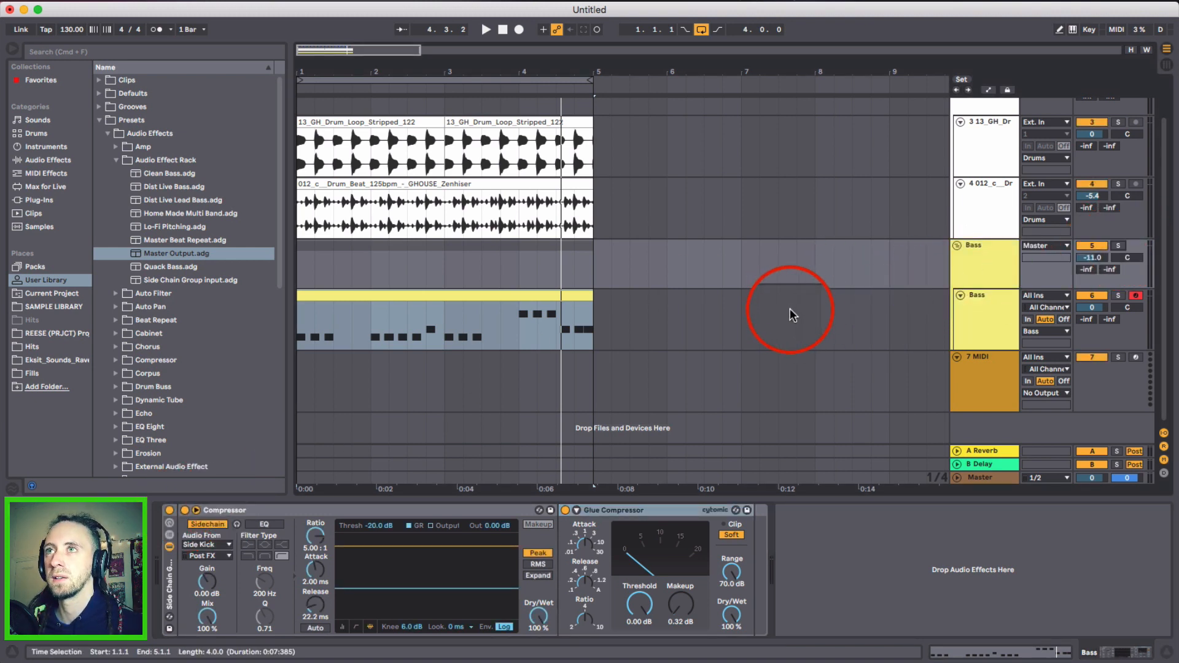
# Play the bass with the drums, reopening Serum on the Bass track to work the FM Tone and Asym- macros
pyautogui.click(987, 316)
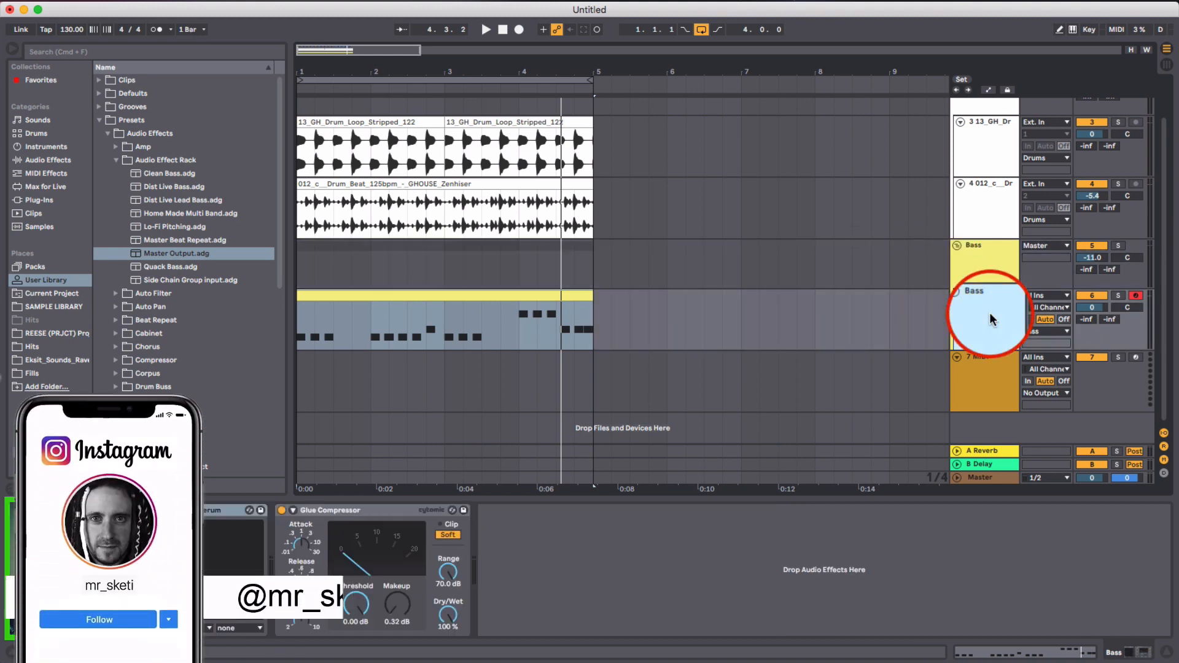
pyautogui.press('space')
pyautogui.click(191, 510)
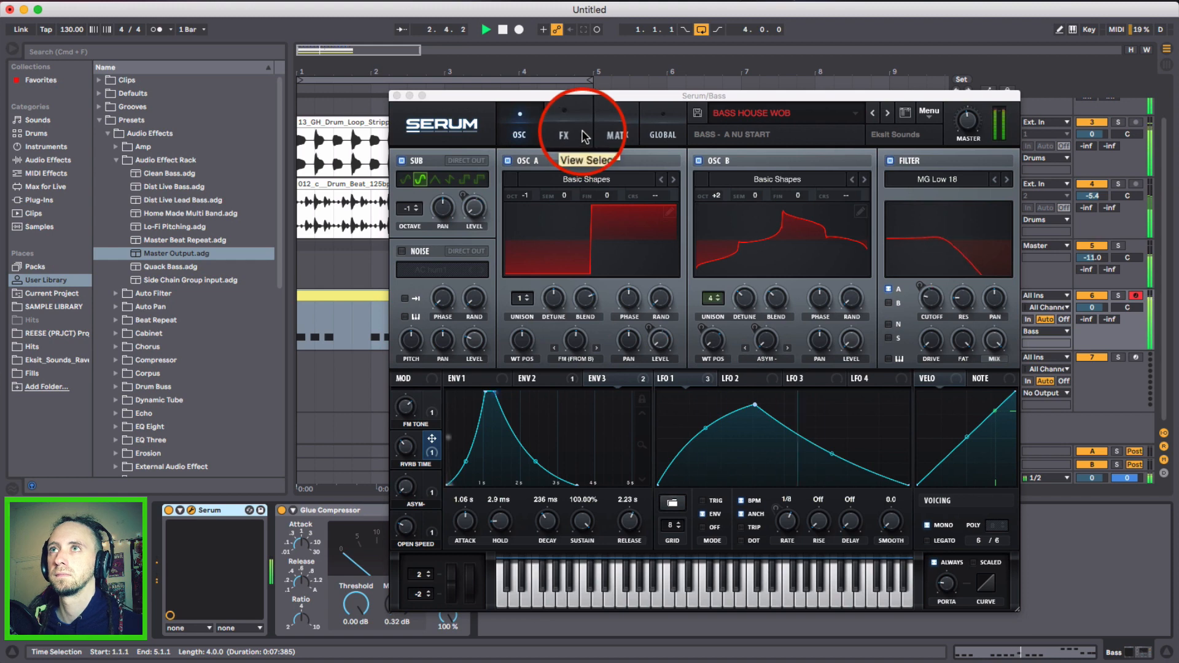
pyautogui.click(406, 406)
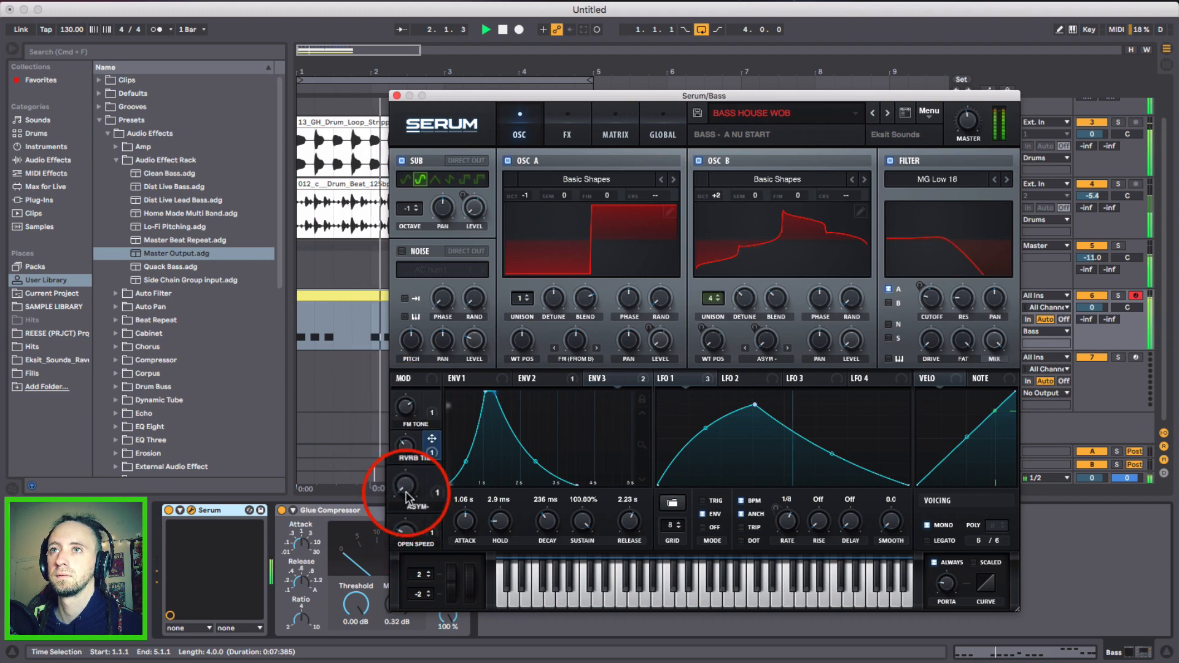
pyautogui.moveTo(406, 497); pyautogui.dragTo(931, 284)
pyautogui.press('space')
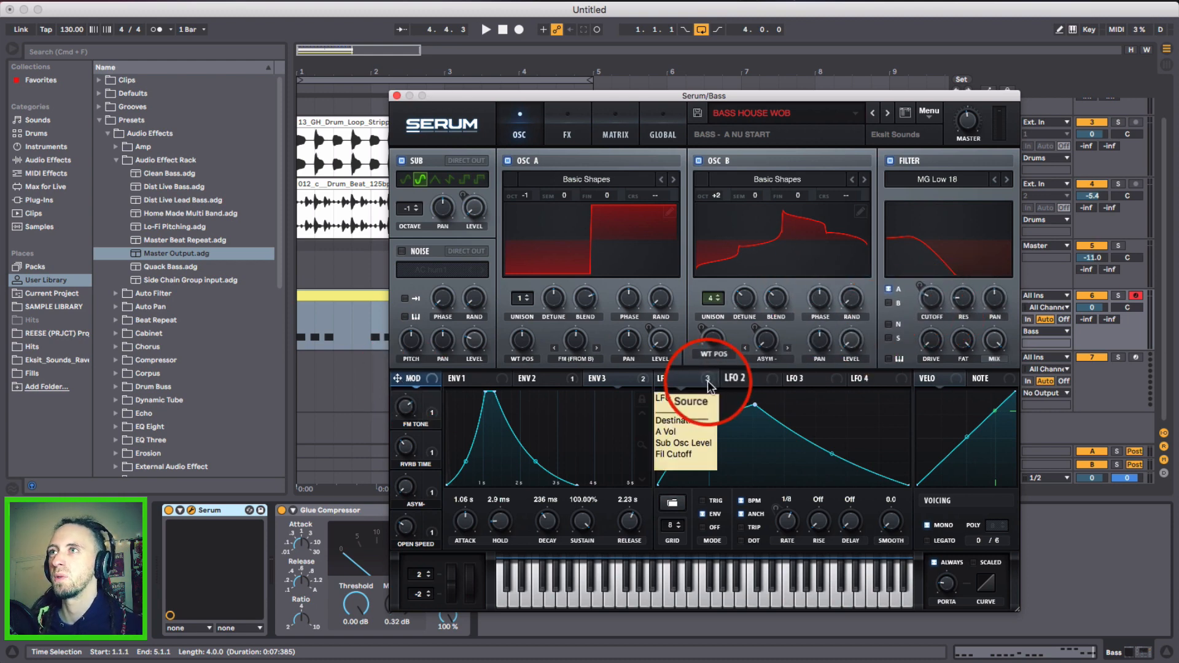
# Close Serum, show automation, and draw a Serum Fil Cutoff curve on the Bass track, rising into bar 4 and falling back by bar 5
pyautogui.click(397, 96)
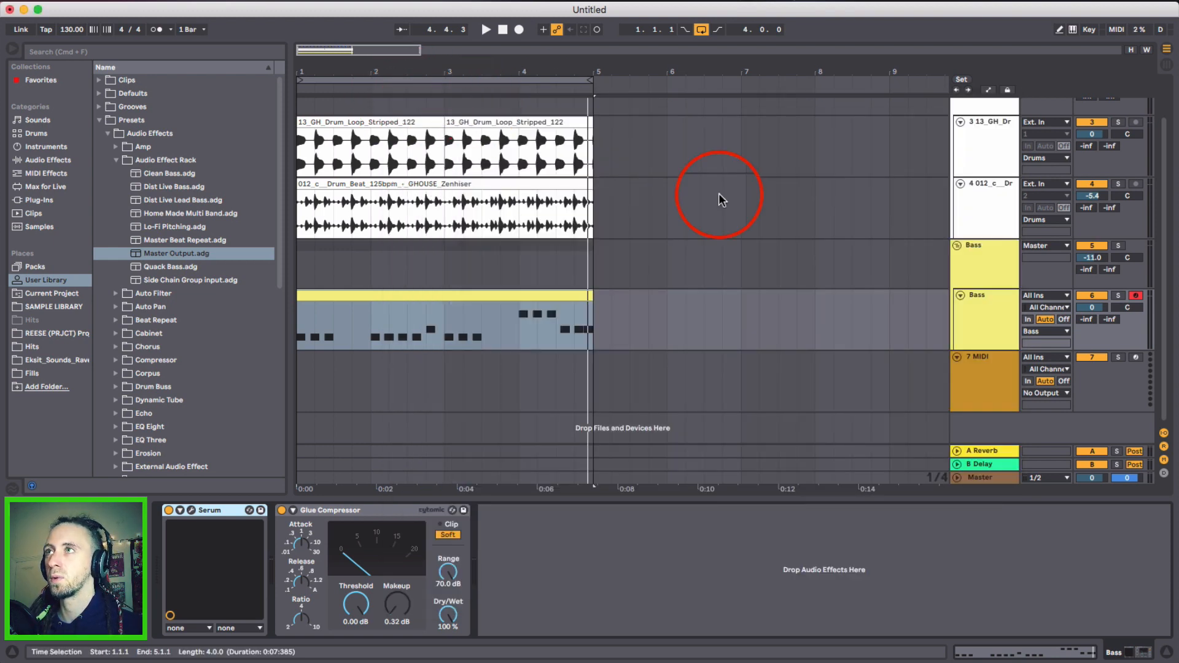
pyautogui.press('a')
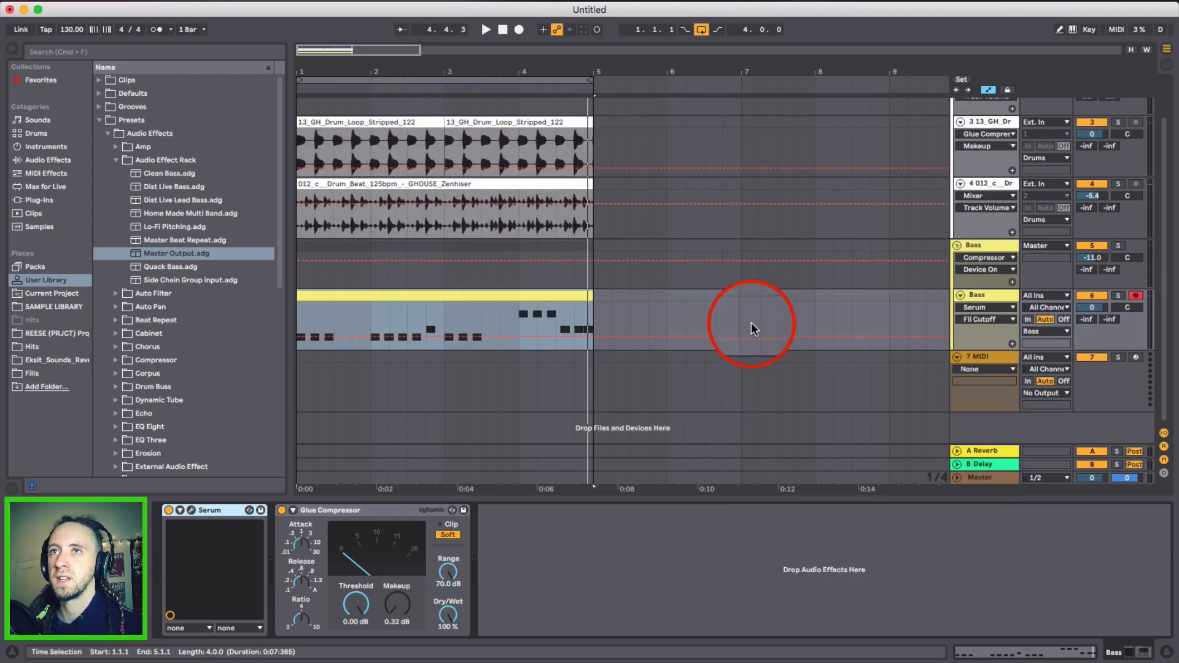
pyautogui.moveTo(296, 334); pyautogui.dragTo(590, 306)
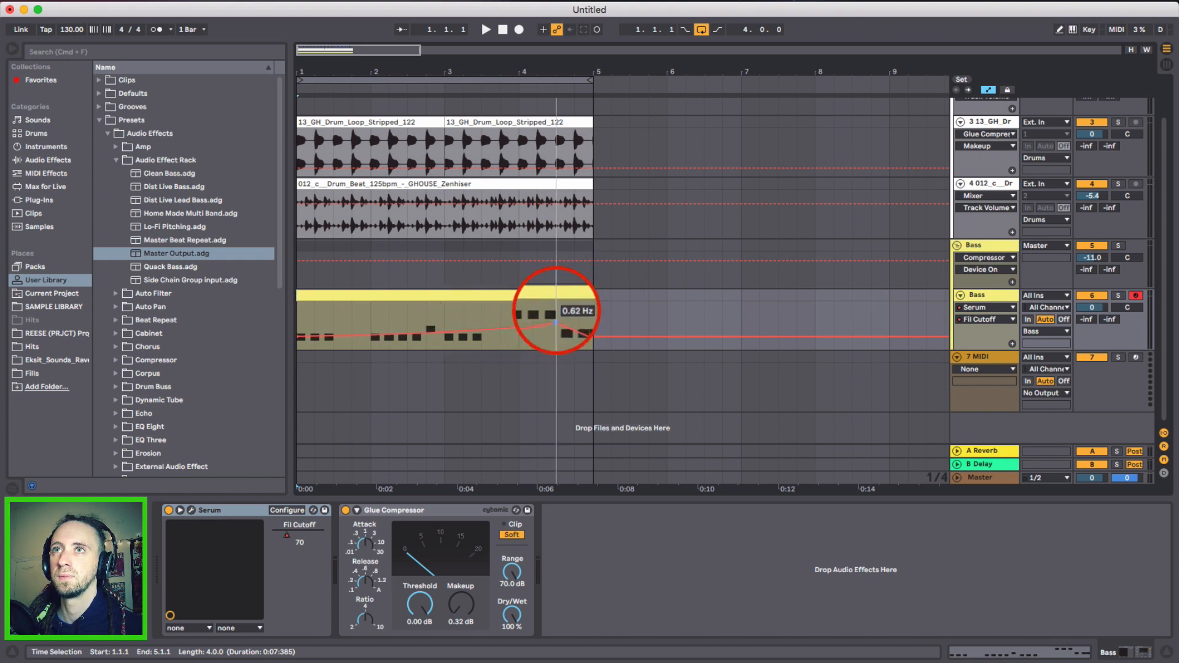
pyautogui.click(503, 298)
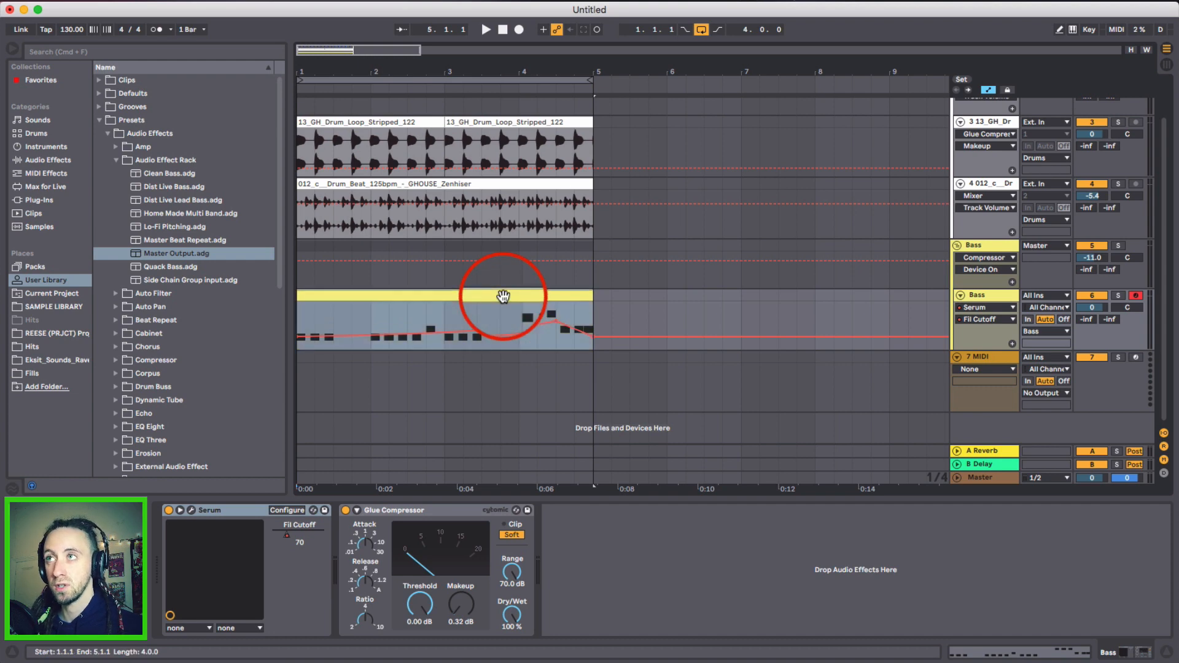
# Reopen Serum on the Bass track and play the loop to audition the filter cutoff automation
pyautogui.click(191, 511)
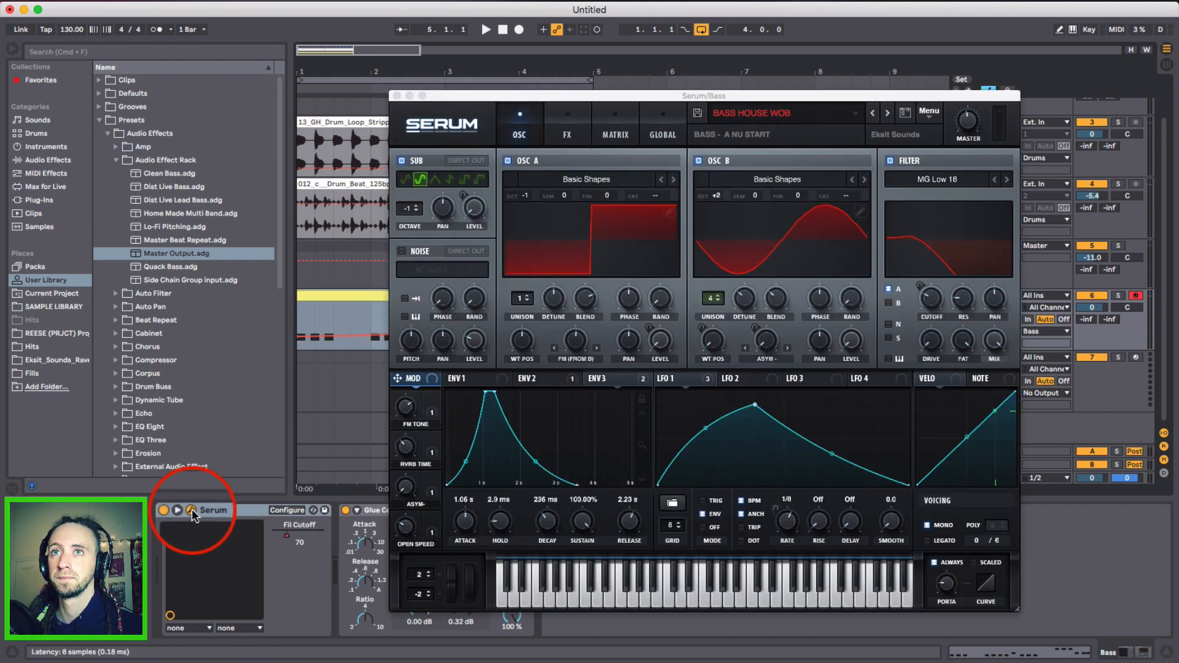
pyautogui.press('space')
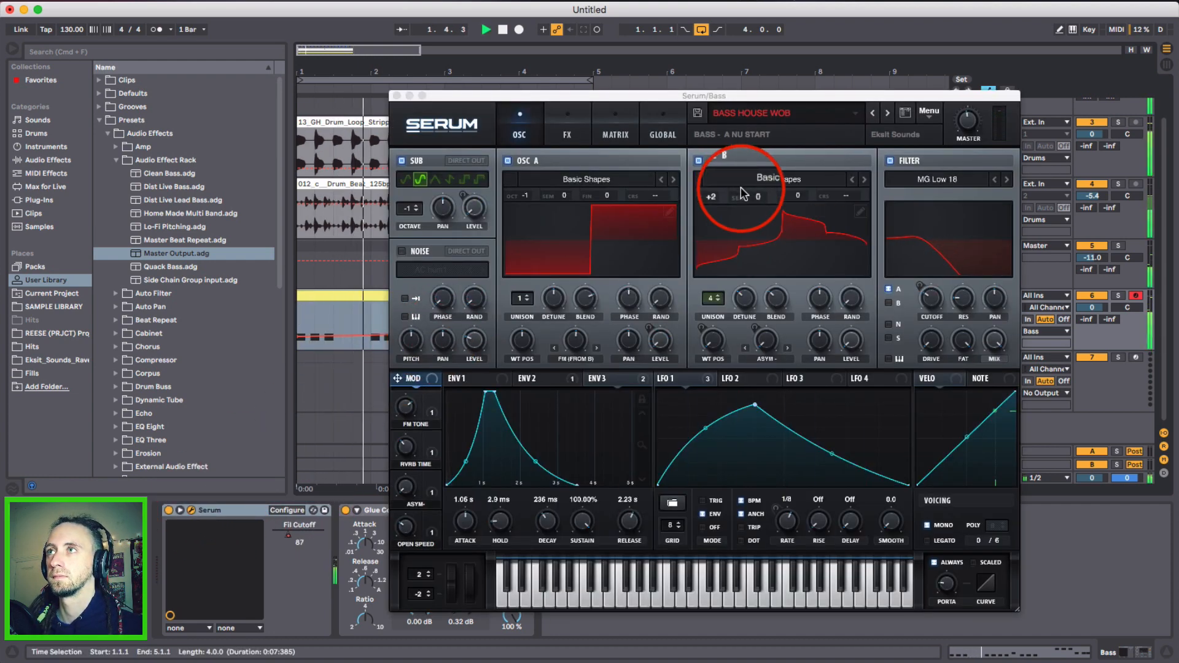